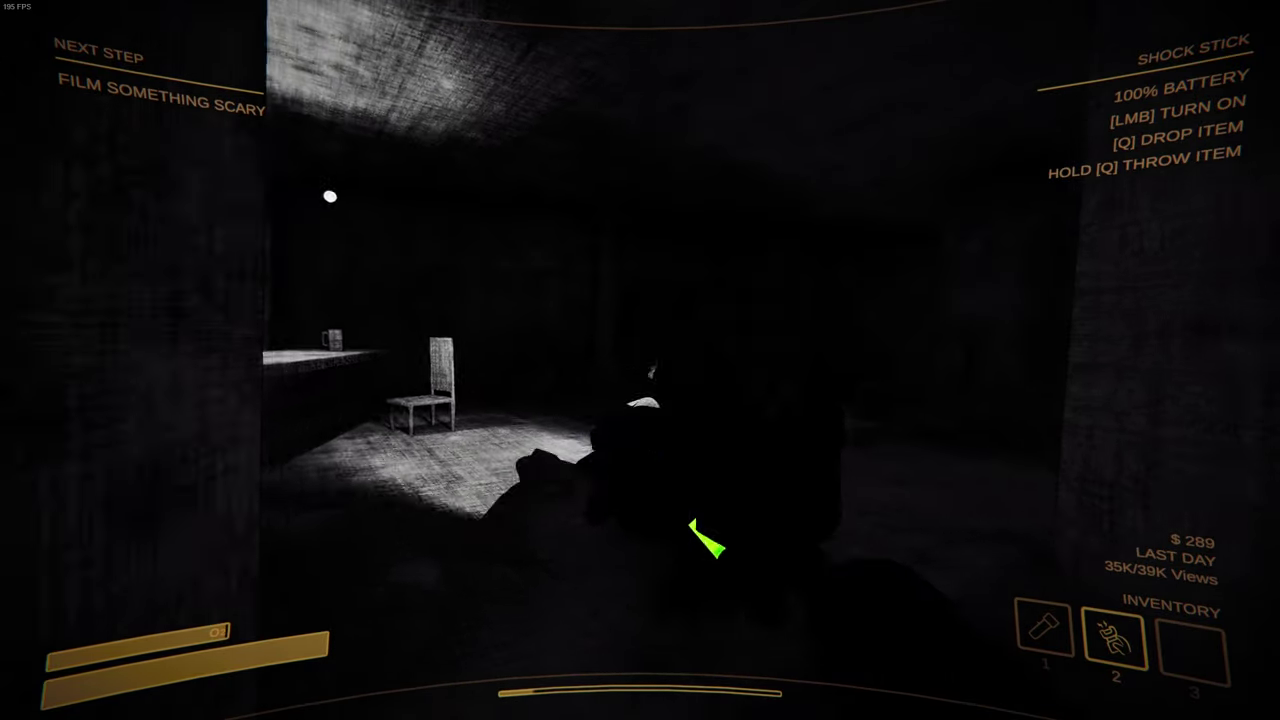
{"action": "left_click", "coordinate": [640, 360]}
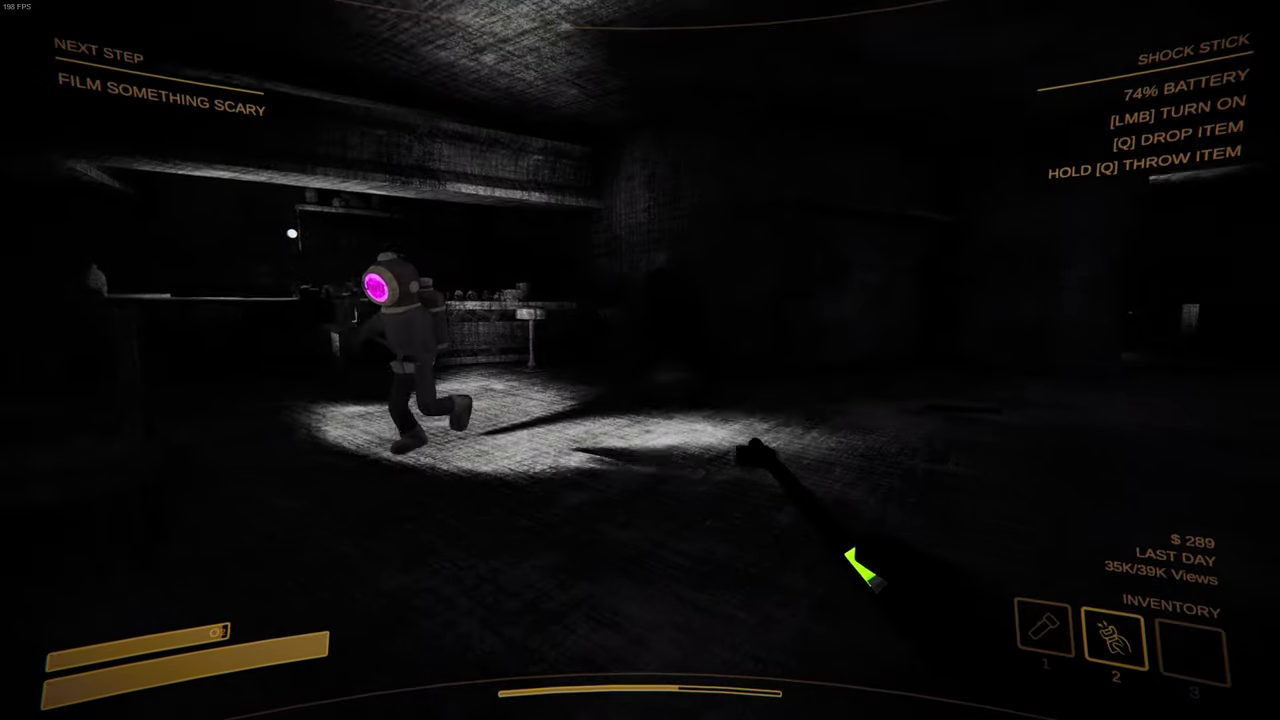
{"action": "left_click", "coordinate": [640, 360]}
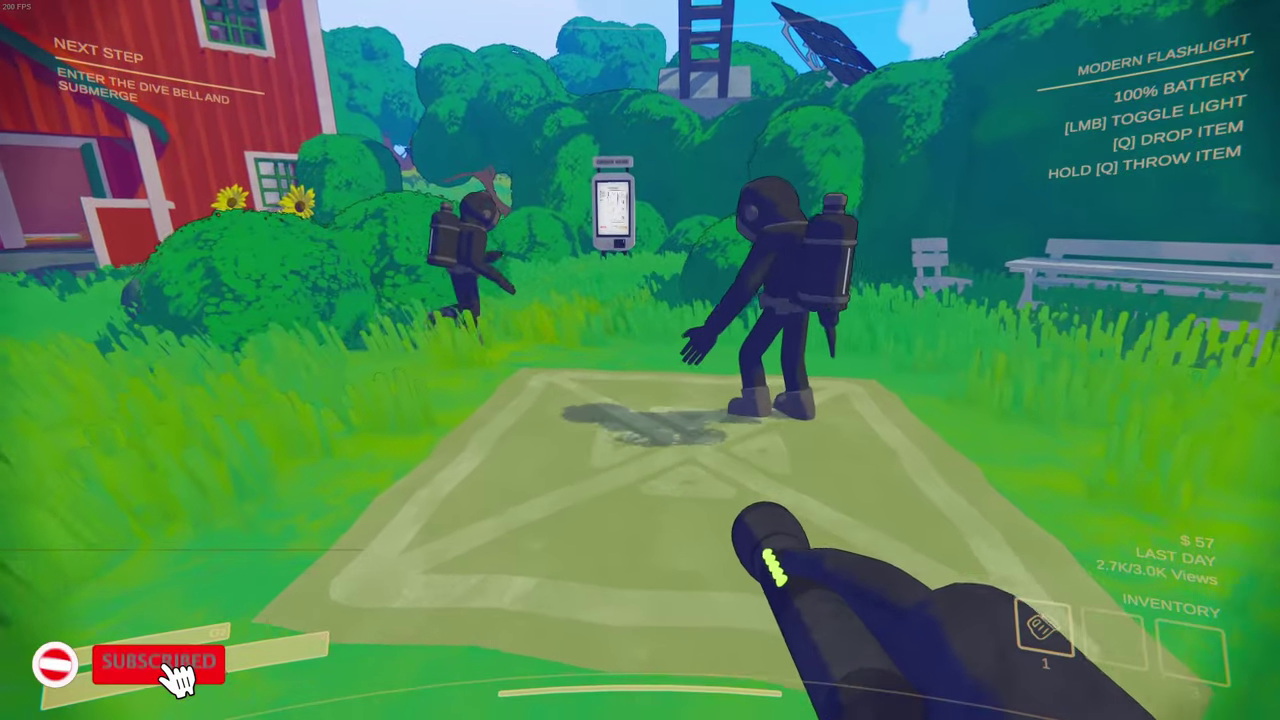
{"action": "key", "text": "w"}
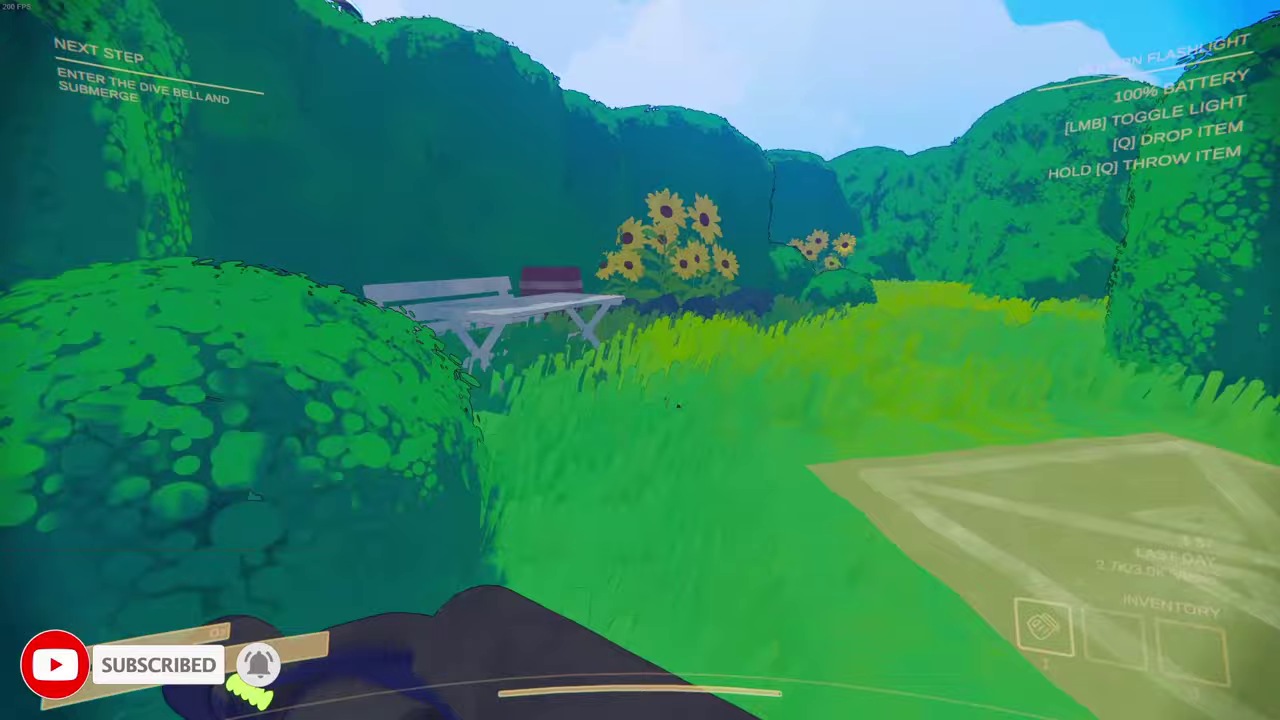
{"action": "key", "text": "w"}
{"action": "key", "text": "w"}
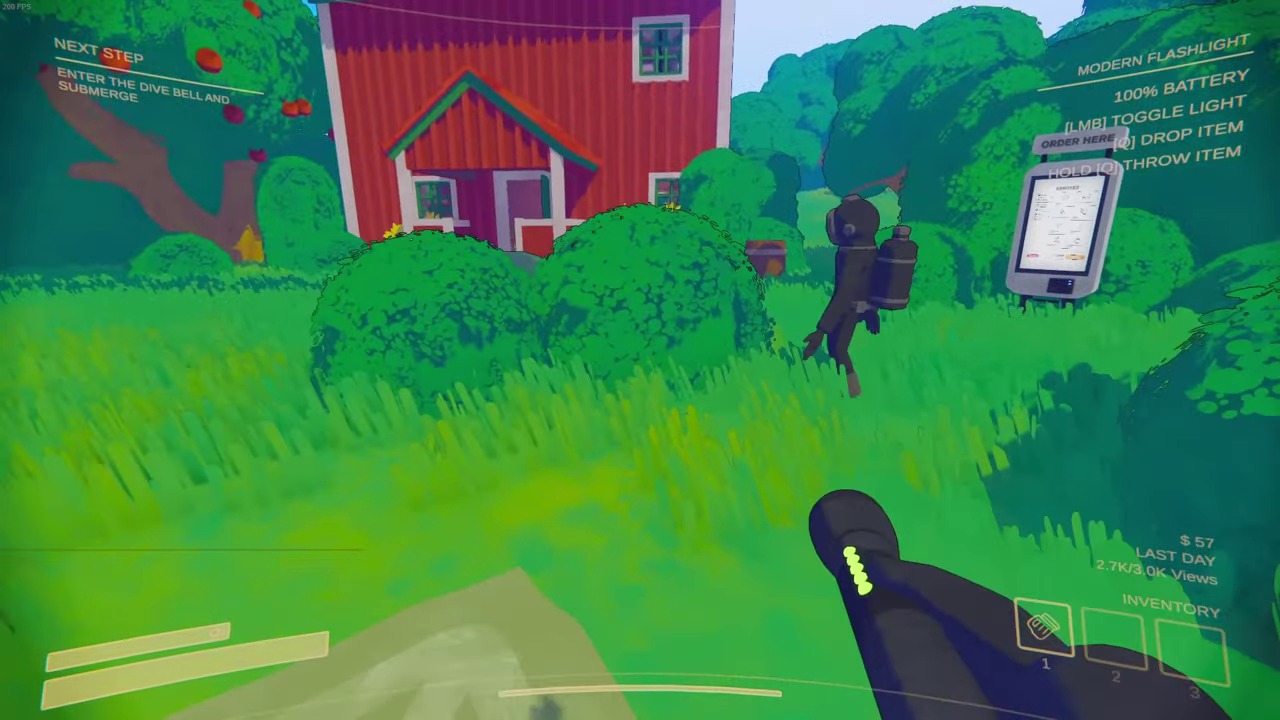
{"action": "key", "text": "w"}
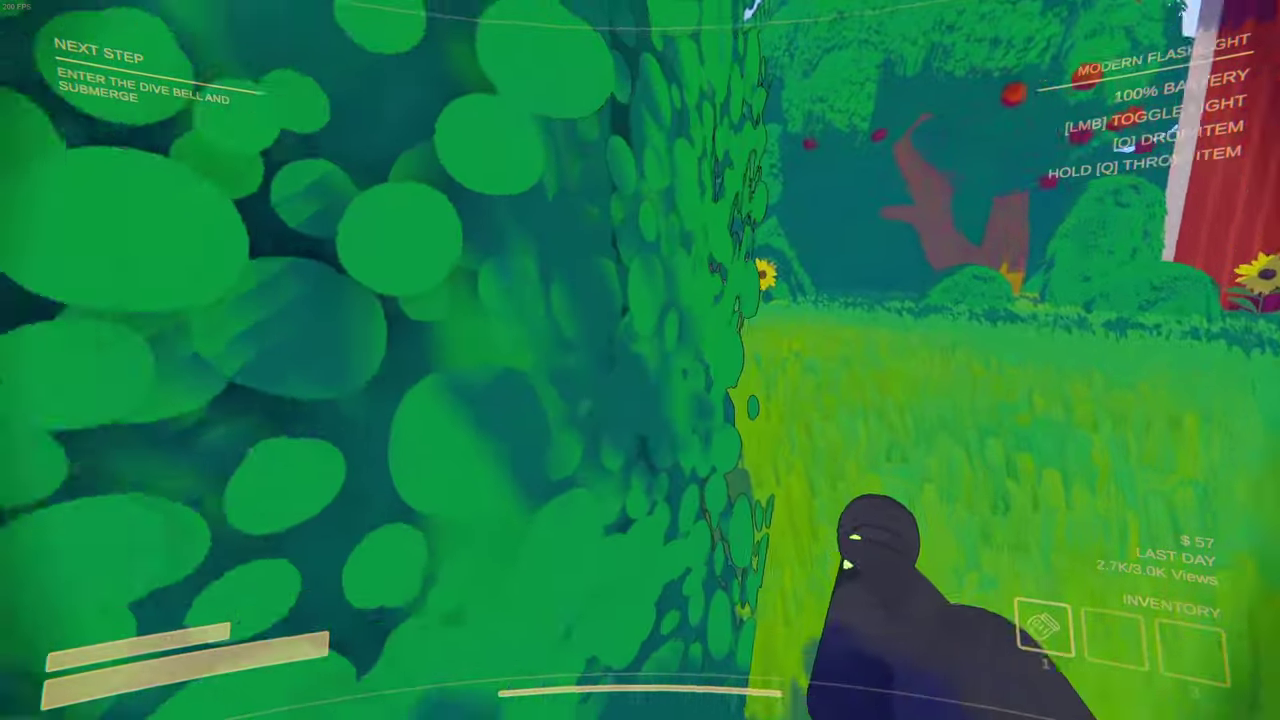
{"action": "key", "text": "w"}
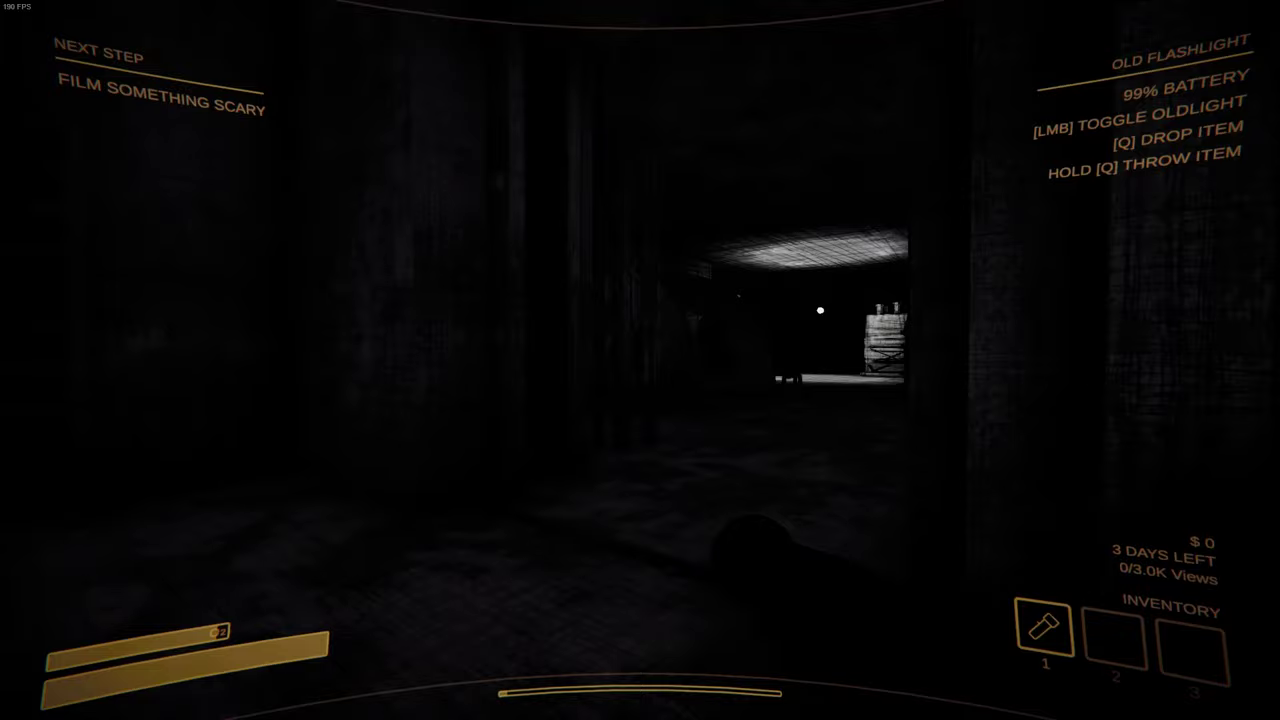
{"action": "left_click", "coordinate": [640, 360]}
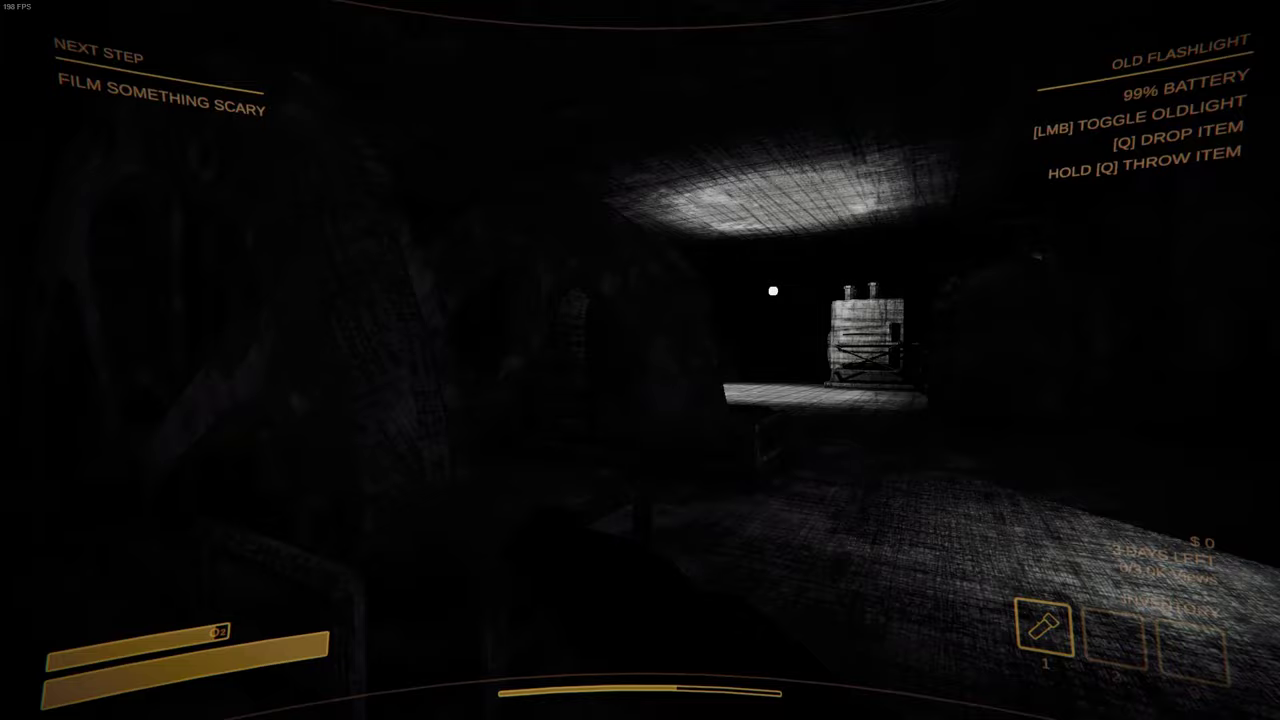
{"action": "key", "text": "w"}
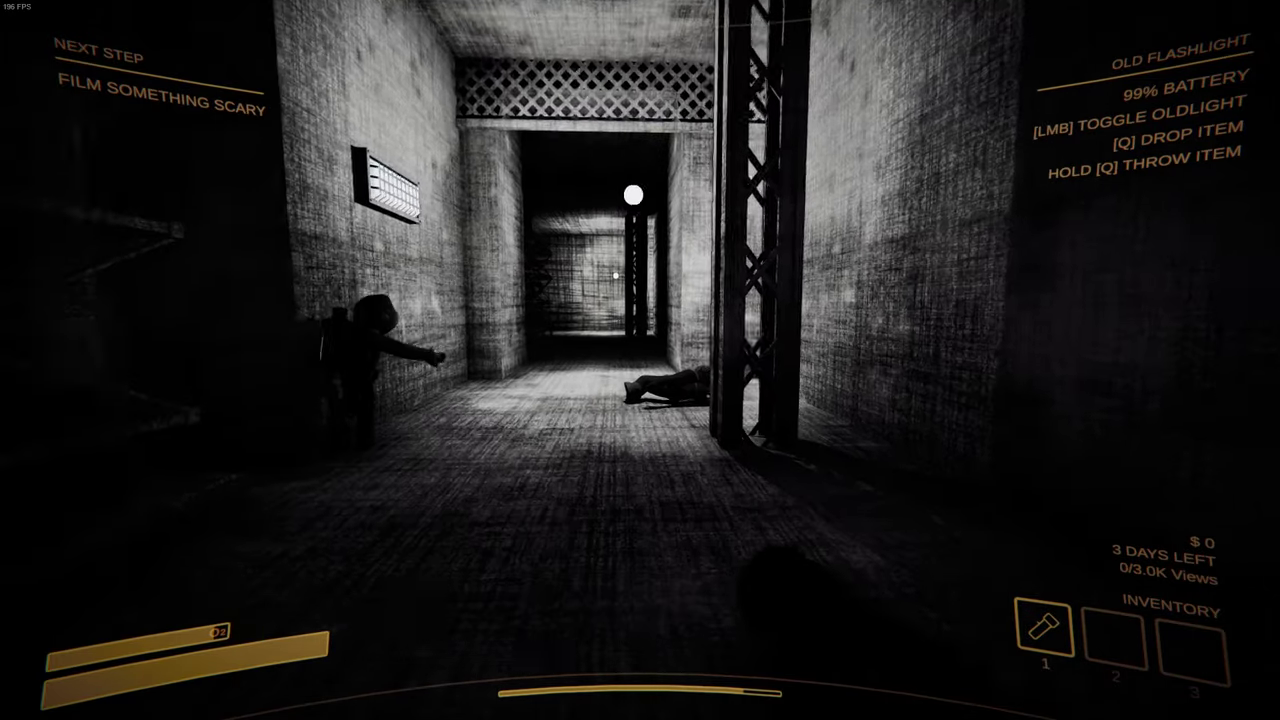
{"action": "left_click", "coordinate": [640, 360]}
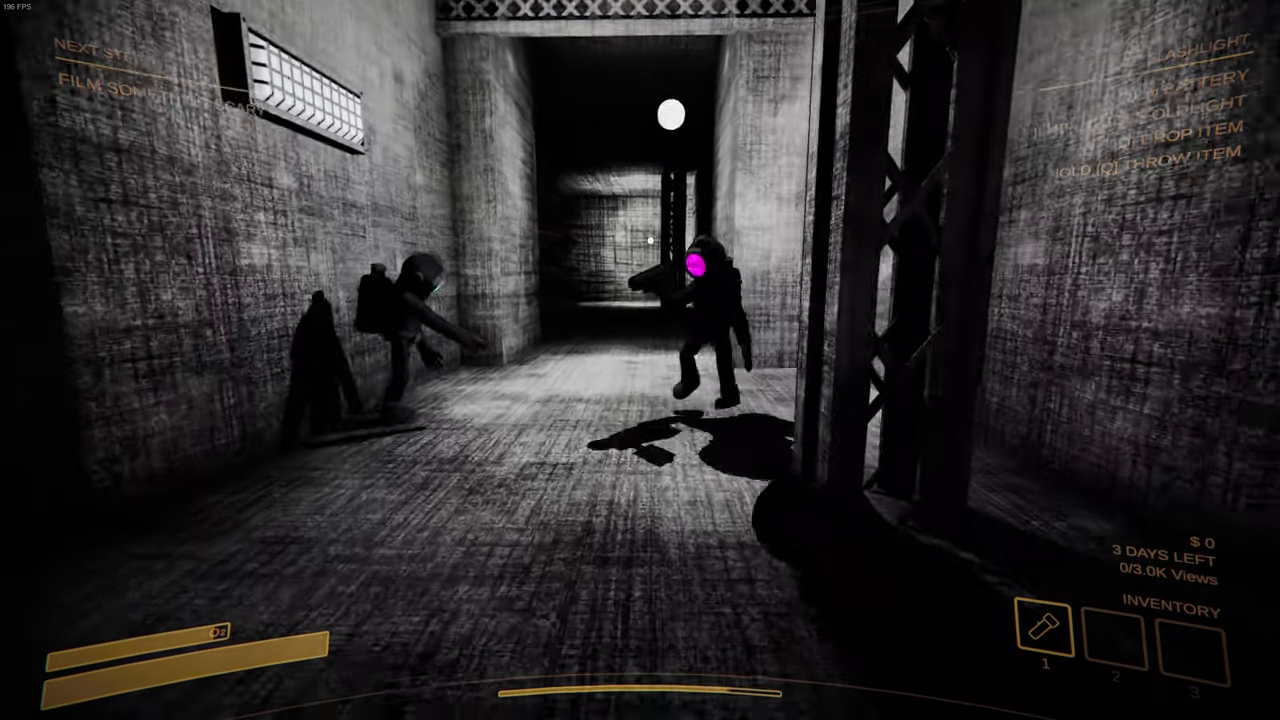
{"action": "key", "text": "w"}
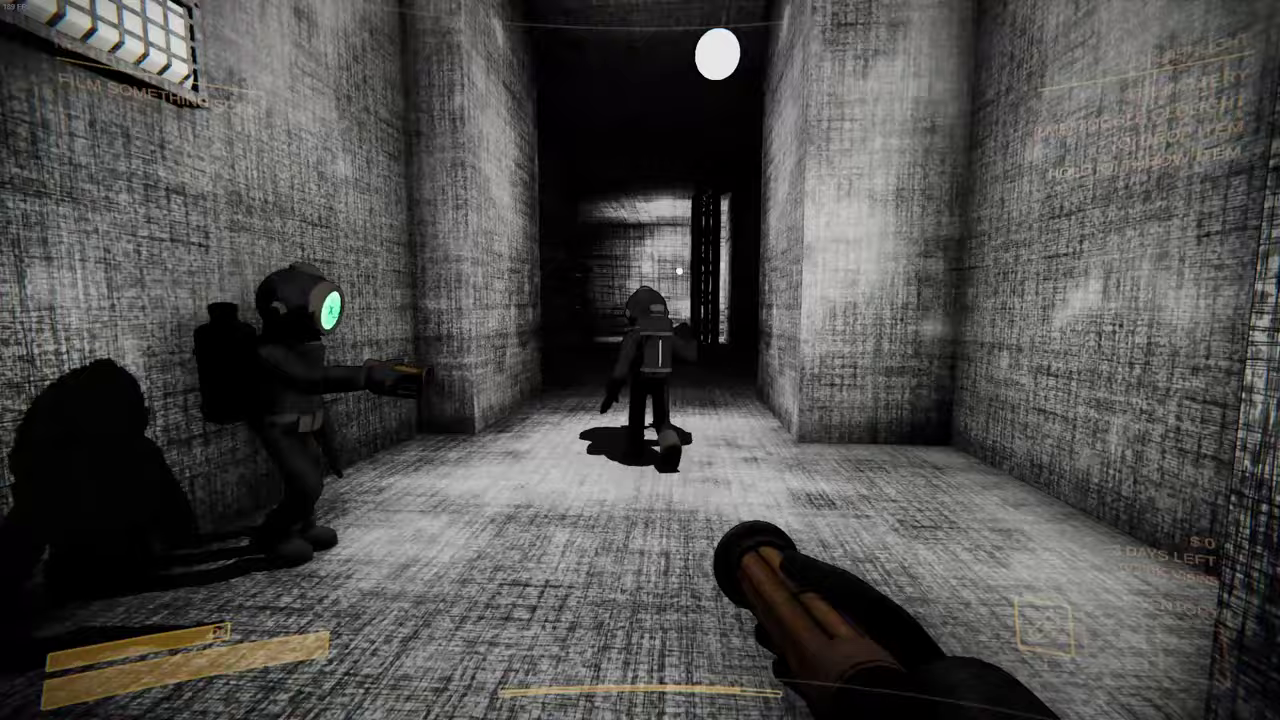
{"action": "key", "text": "w"}
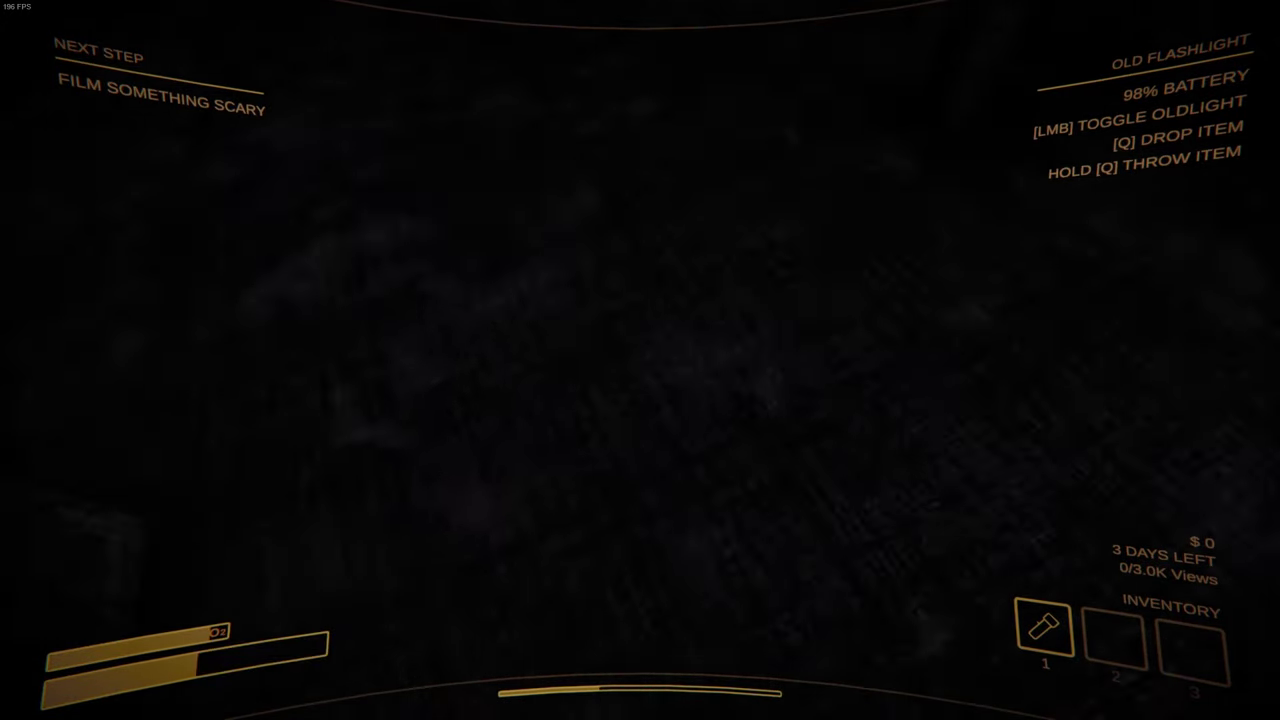
{"action": "left_click", "coordinate": [640, 360]}
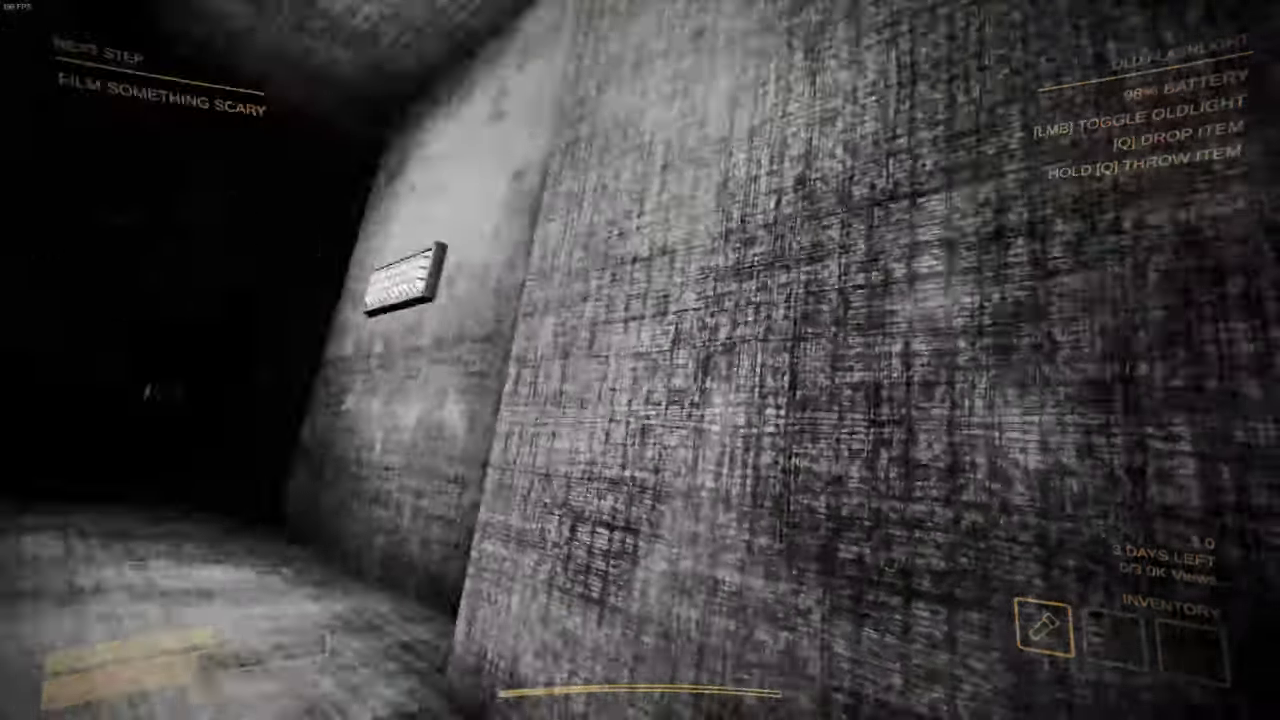
{"action": "left_click", "coordinate": [640, 360]}
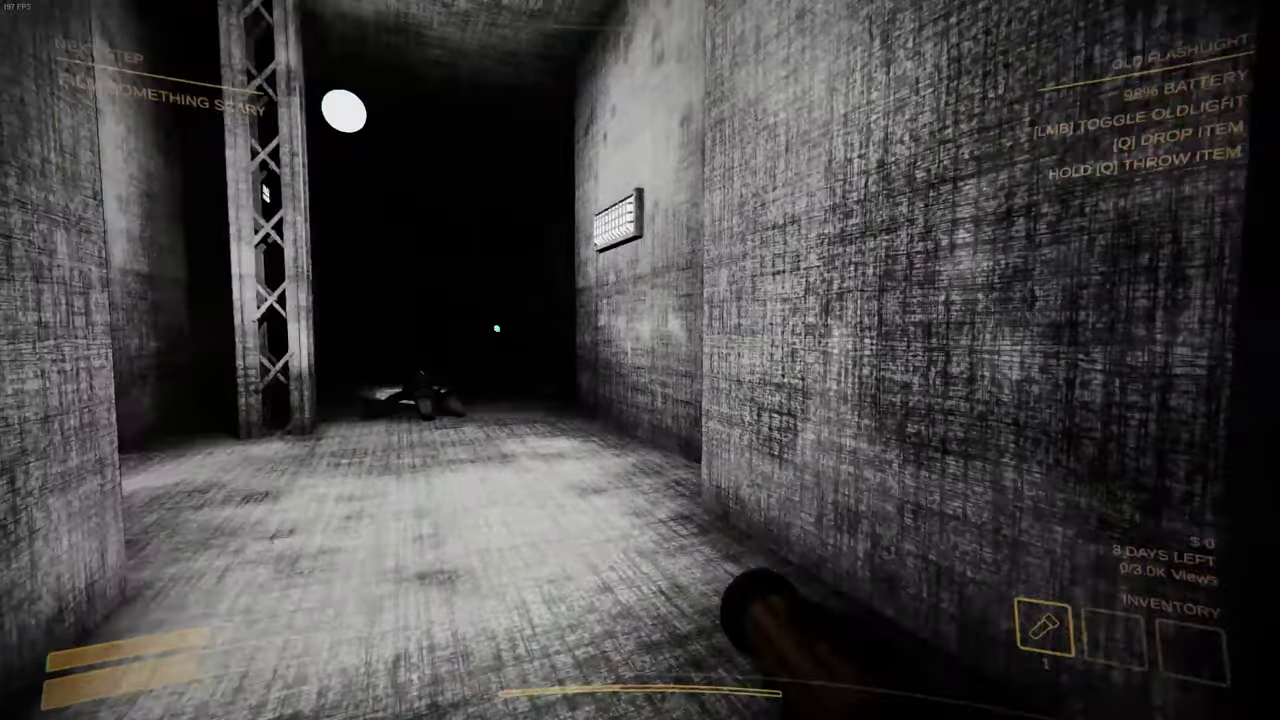
{"action": "key", "text": "w"}
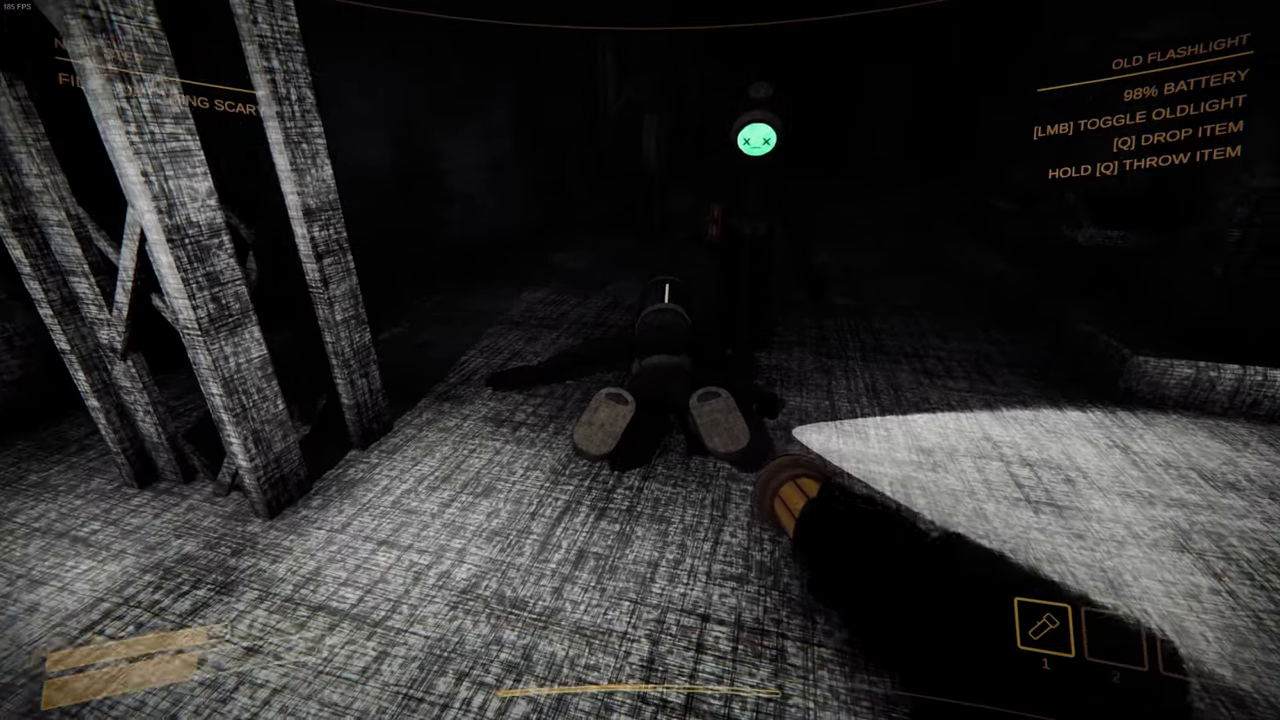
{"action": "key", "text": "w"}
{"action": "left_click", "coordinate": [640, 360]}
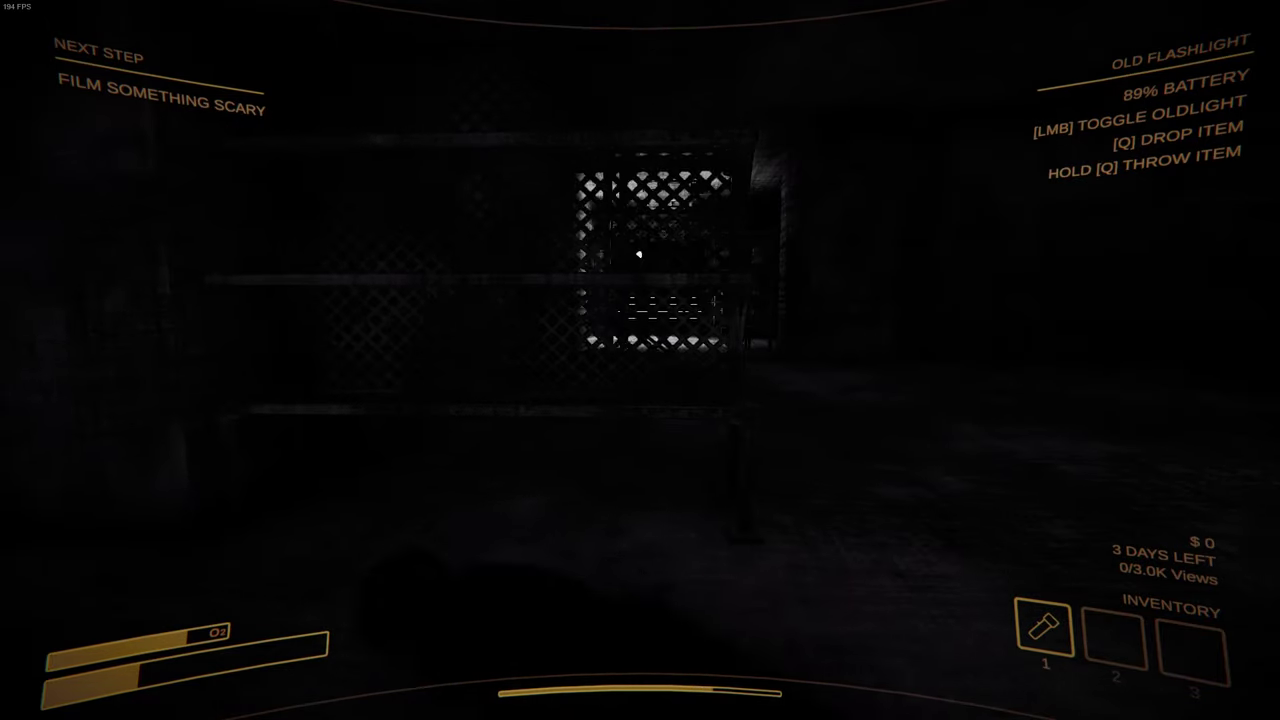
{"action": "left_click", "coordinate": [640, 360]}
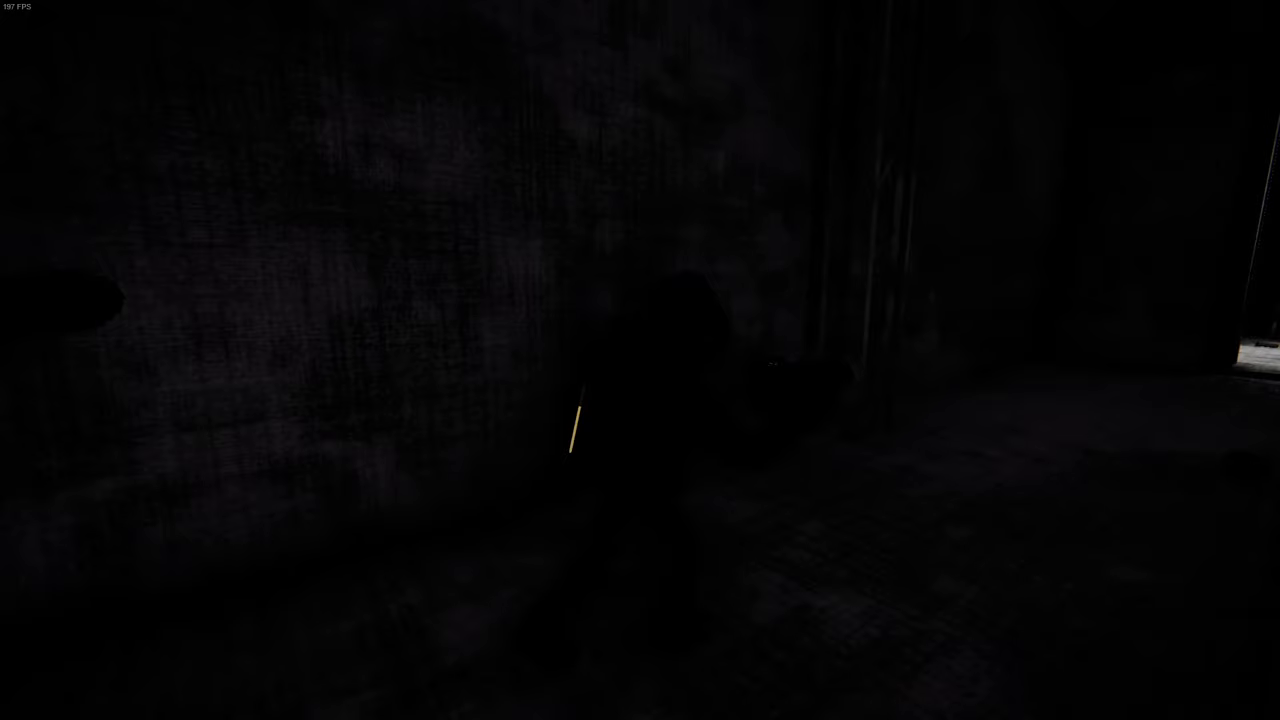
{"action": "key", "text": "w"}
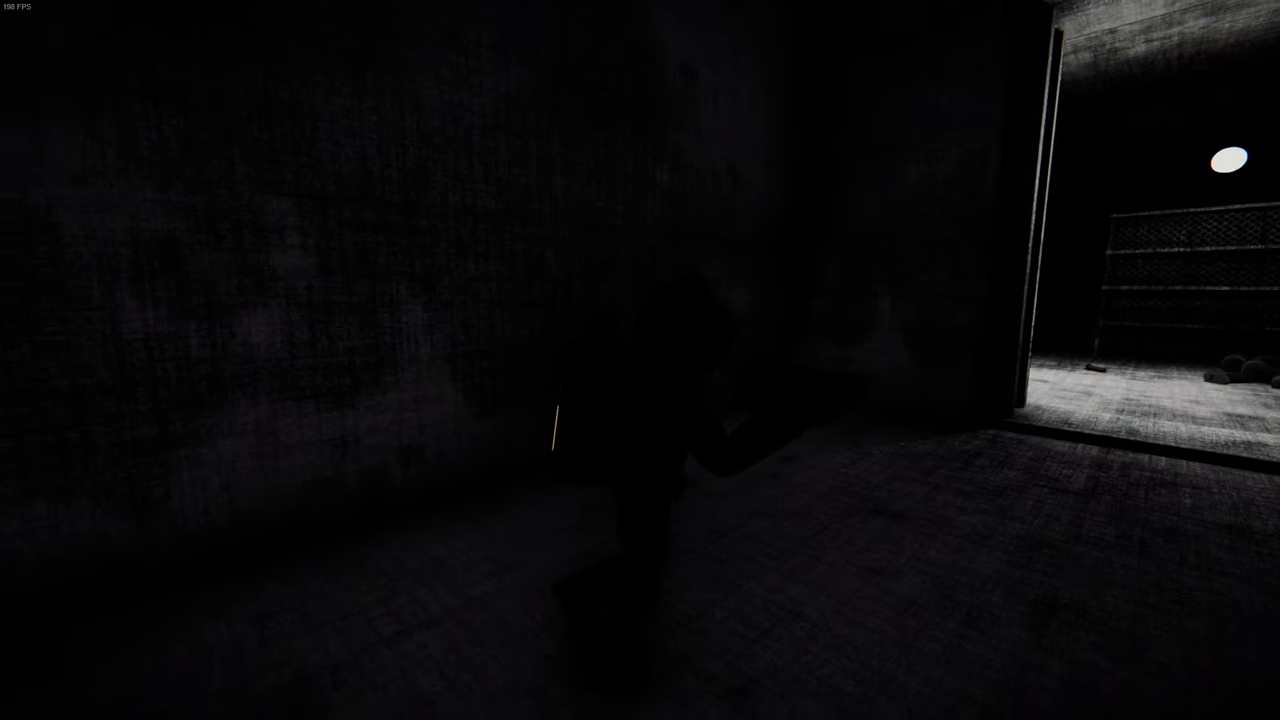
{"action": "key", "text": "w"}
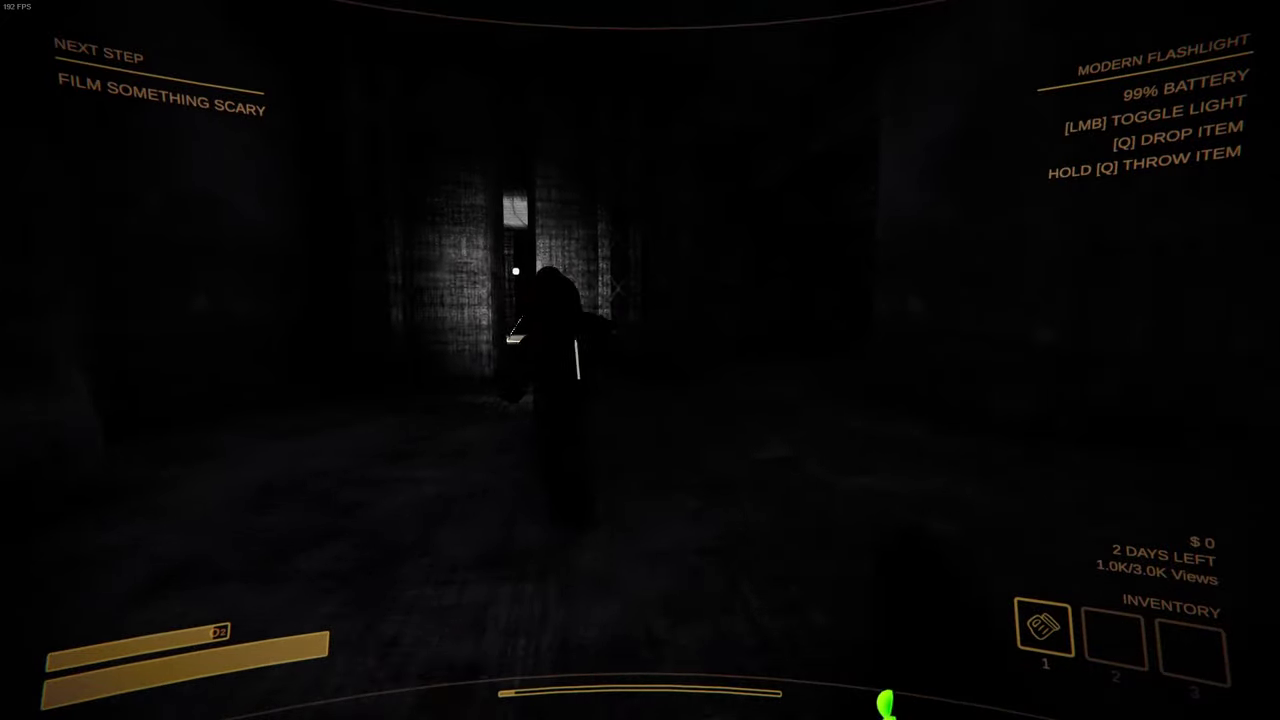
{"action": "left_click", "coordinate": [640, 360]}
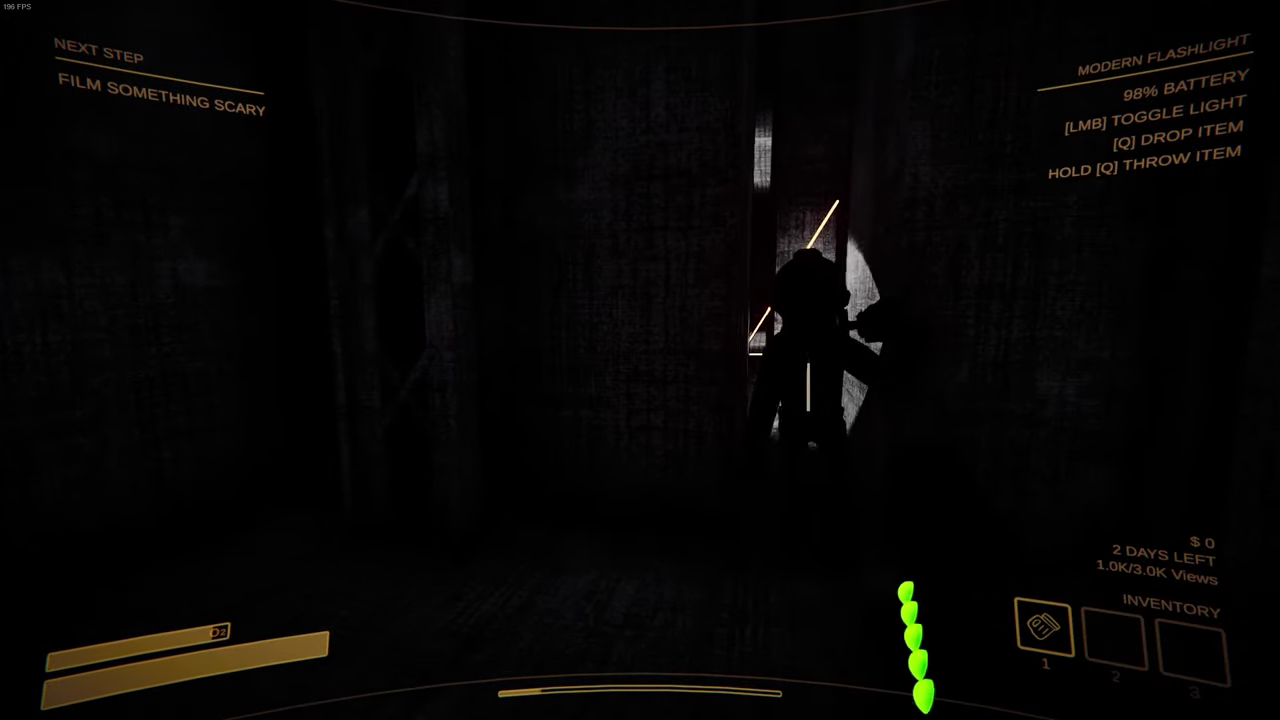
{"action": "key", "text": "w"}
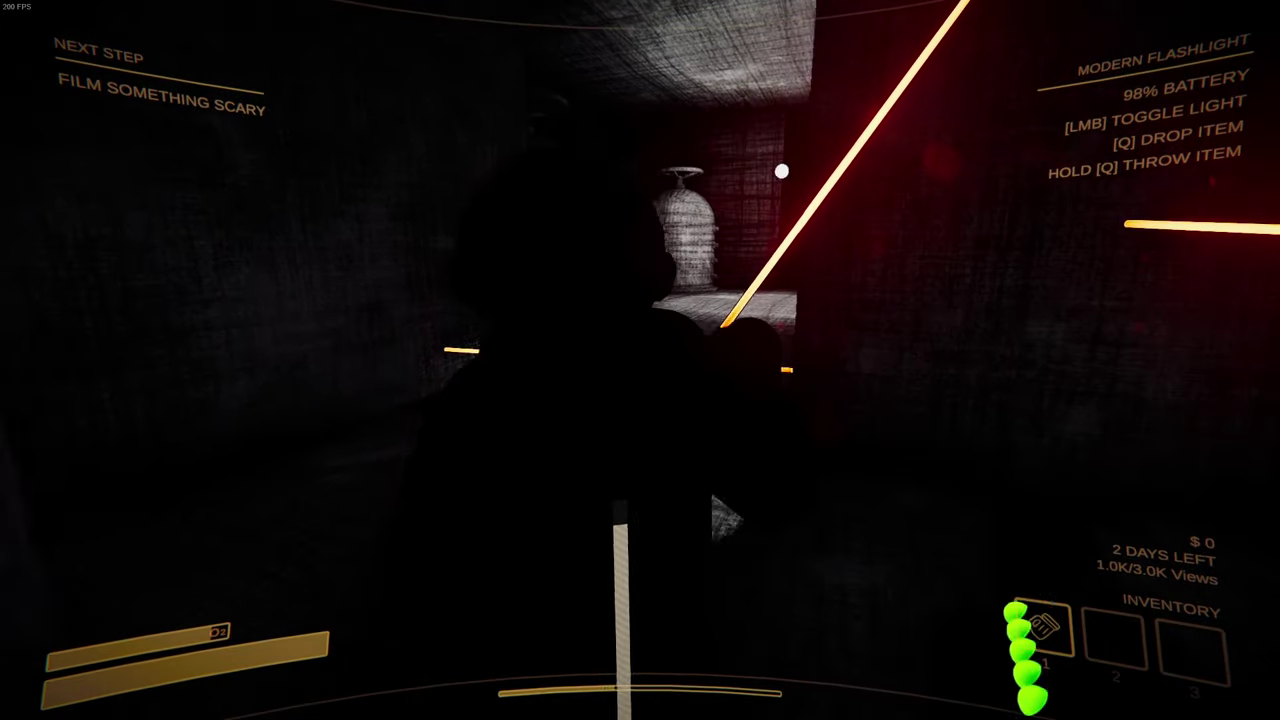
{"action": "key", "text": "w"}
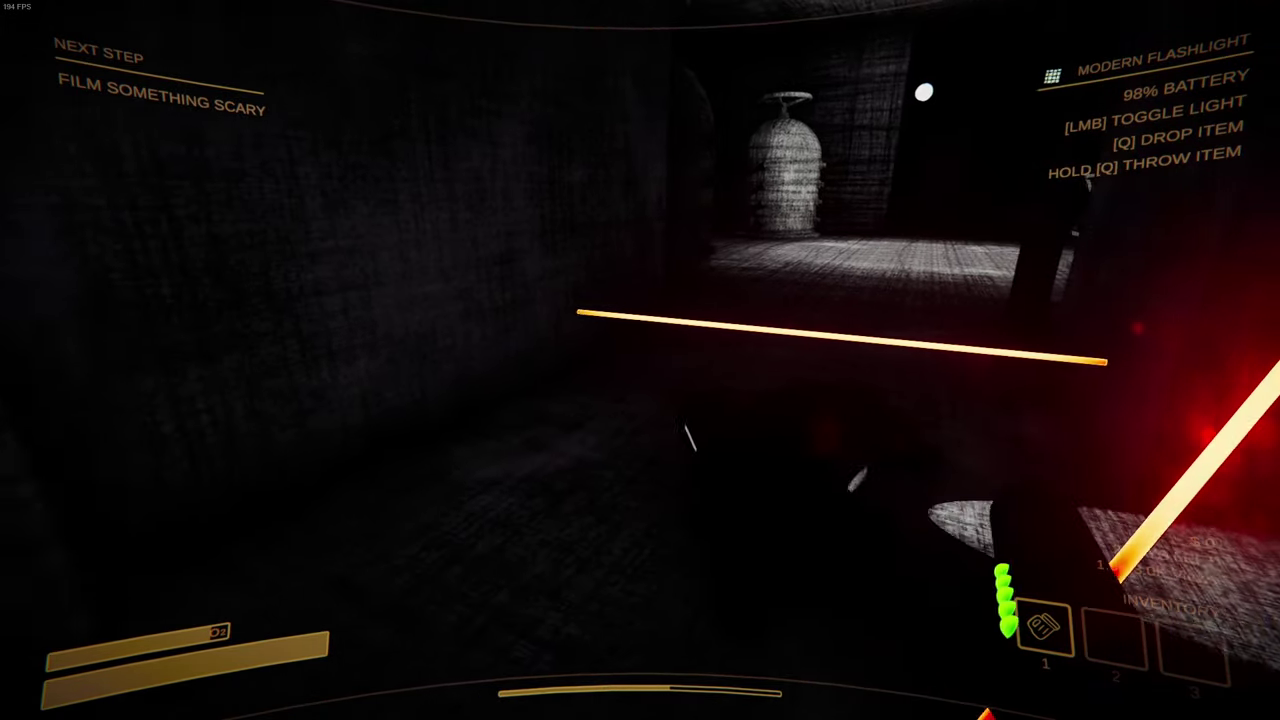
{"action": "key", "text": "w"}
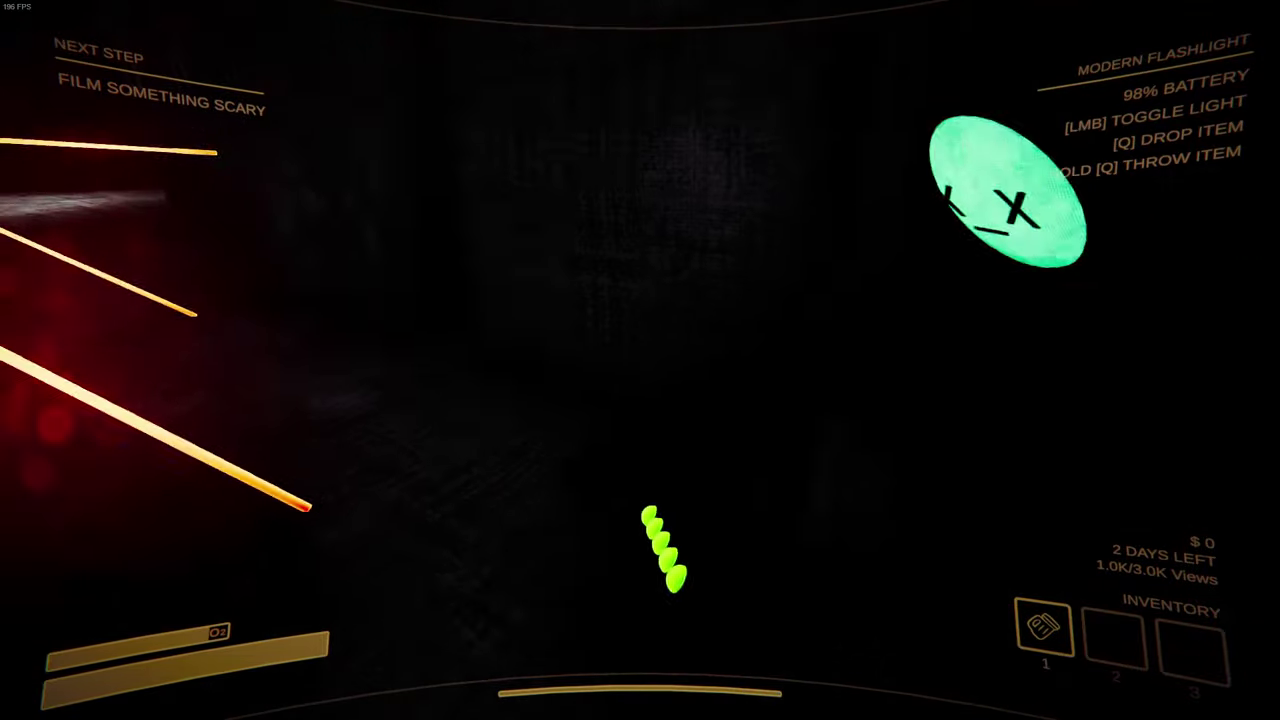
{"action": "key", "text": "w"}
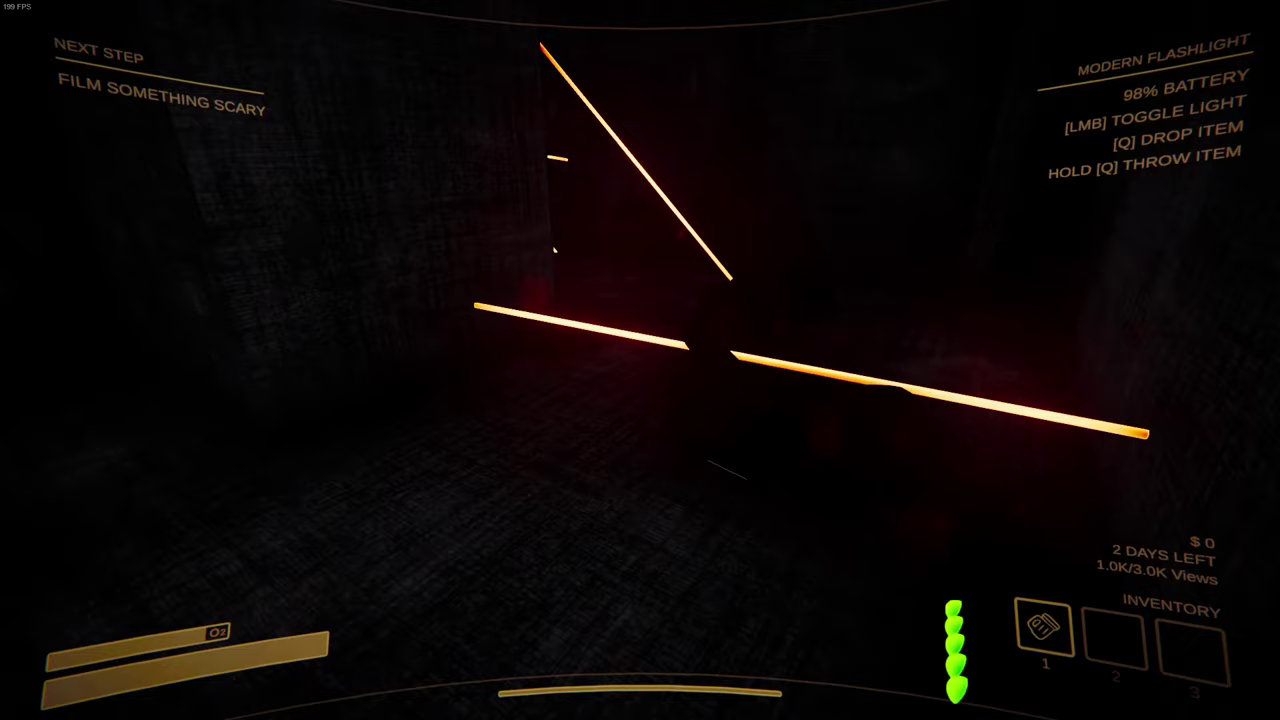
{"action": "key", "text": "e"}
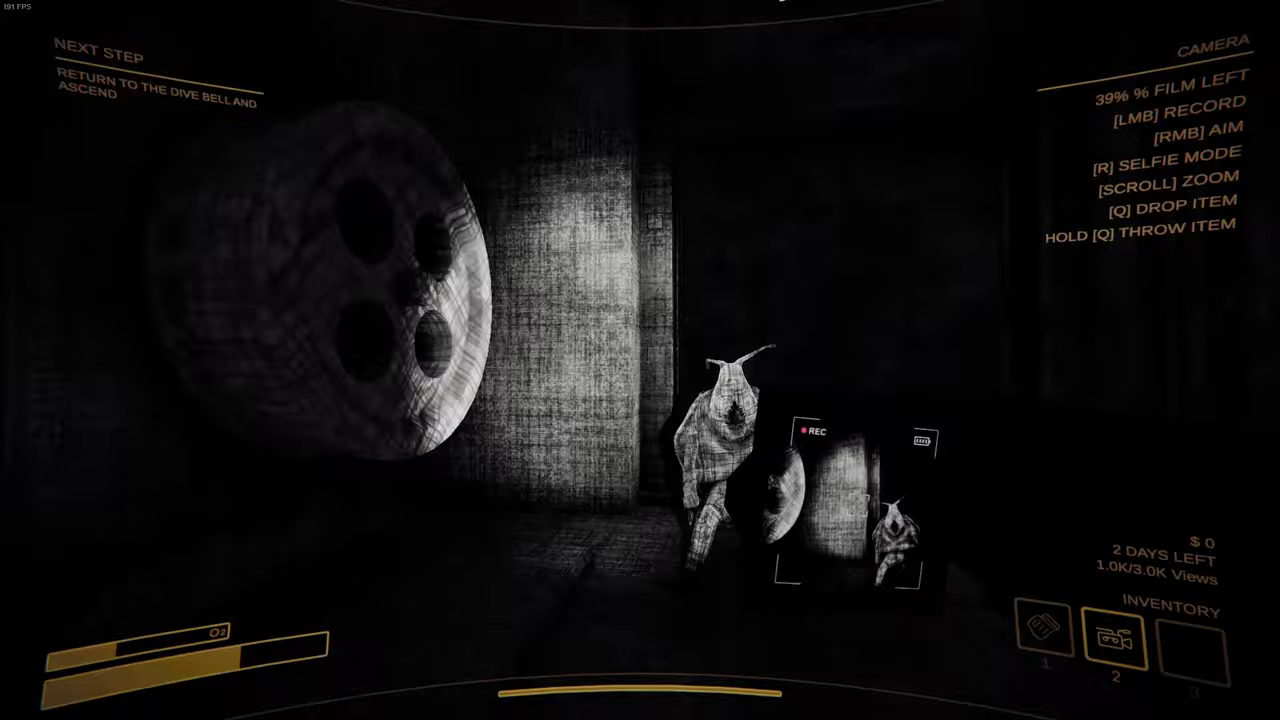
{"action": "right_click", "coordinate": [640, 360]}
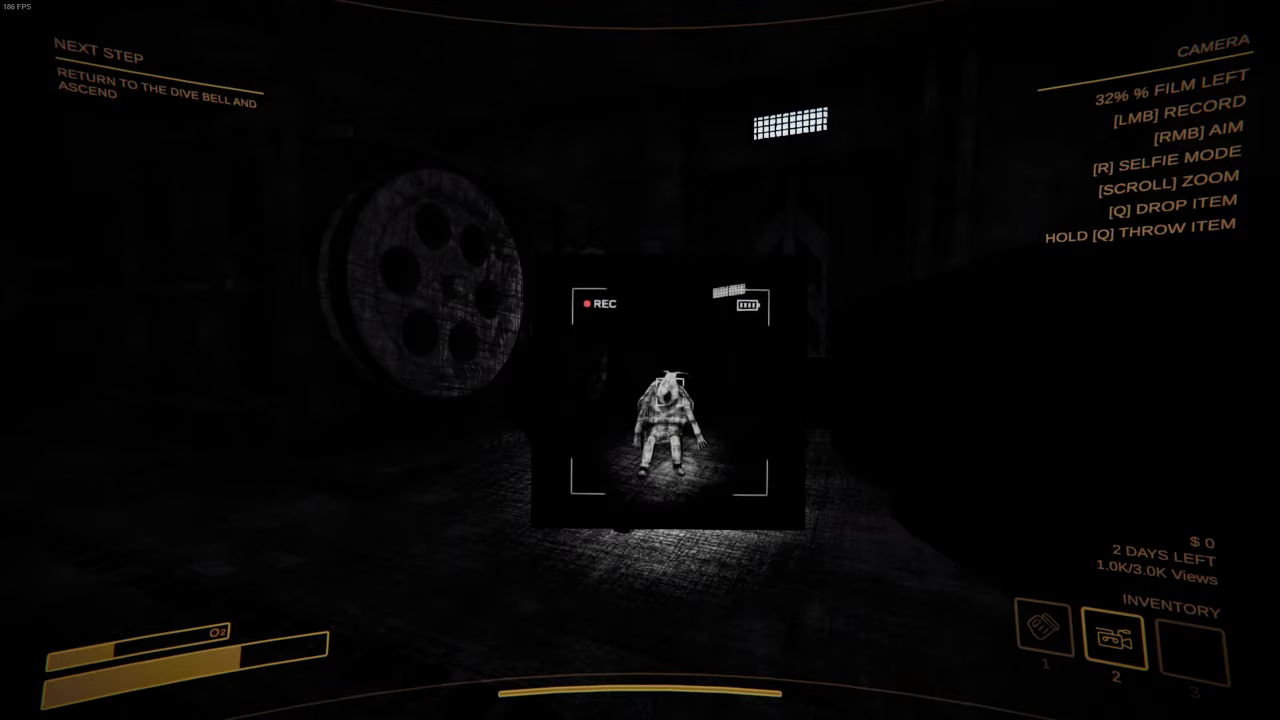
{"action": "right_click", "coordinate": [640, 360]}
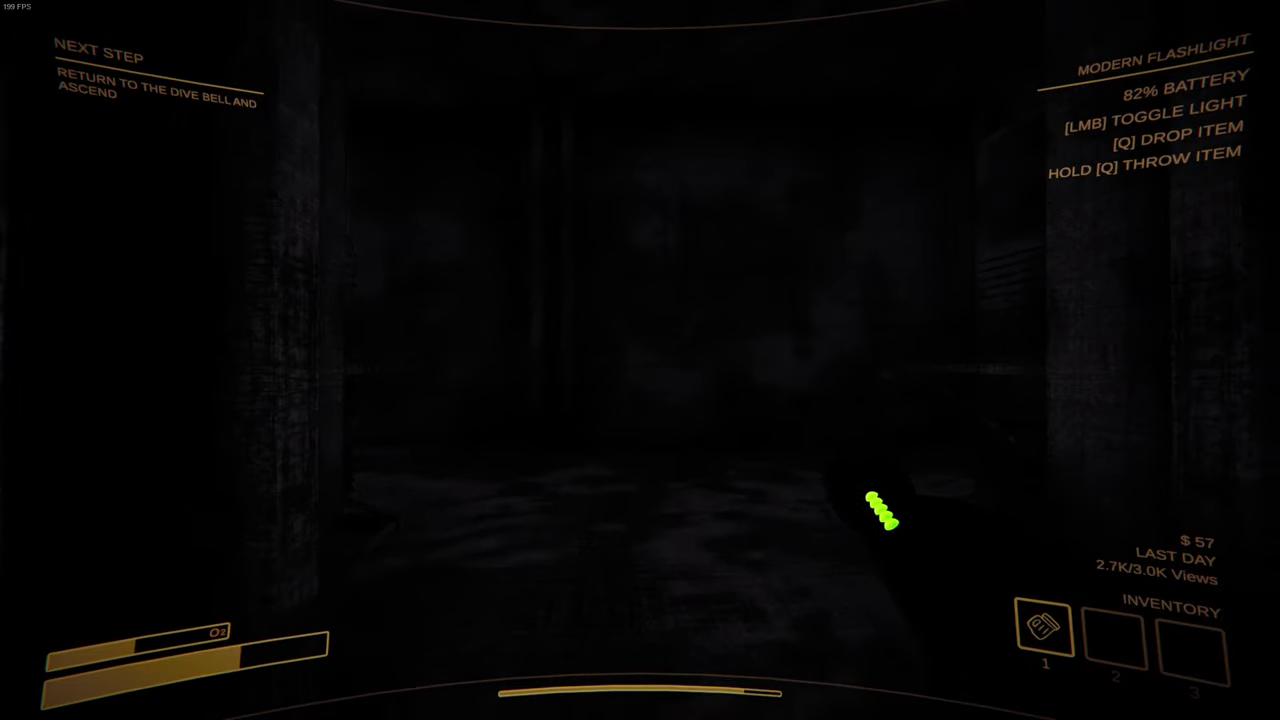
{"action": "left_click", "coordinate": [640, 360]}
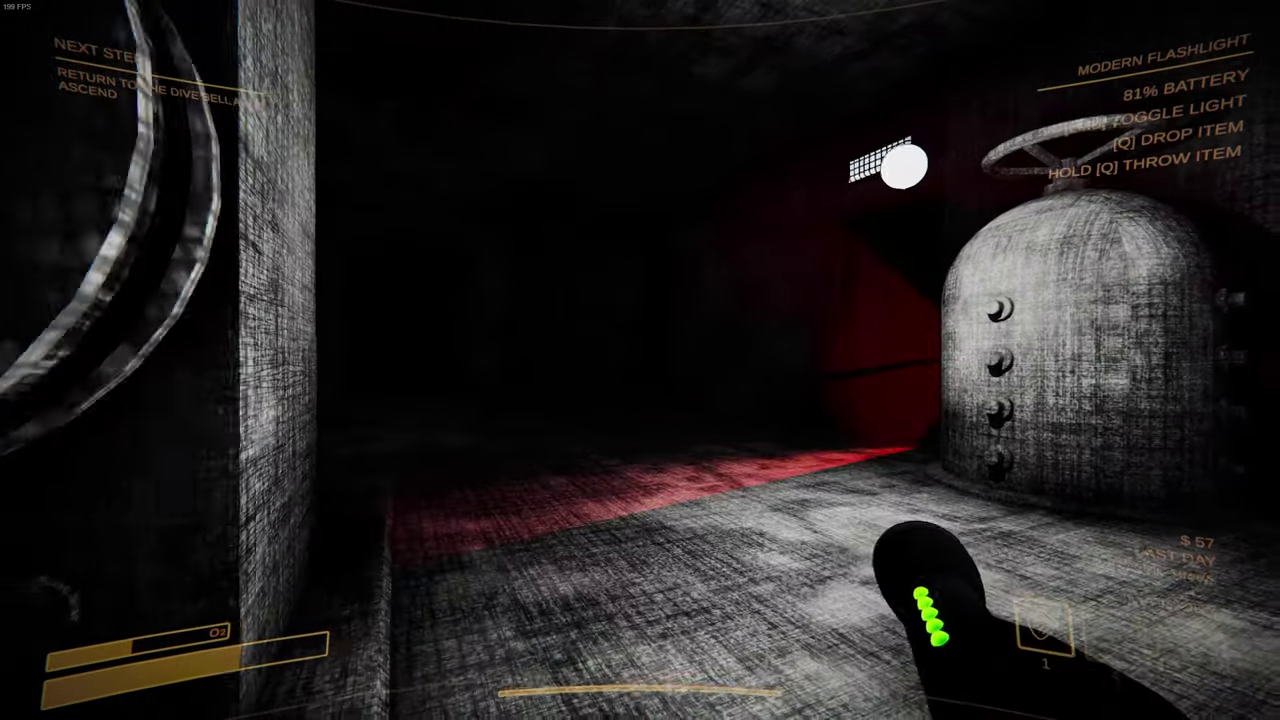
{"action": "left_click", "coordinate": [640, 360]}
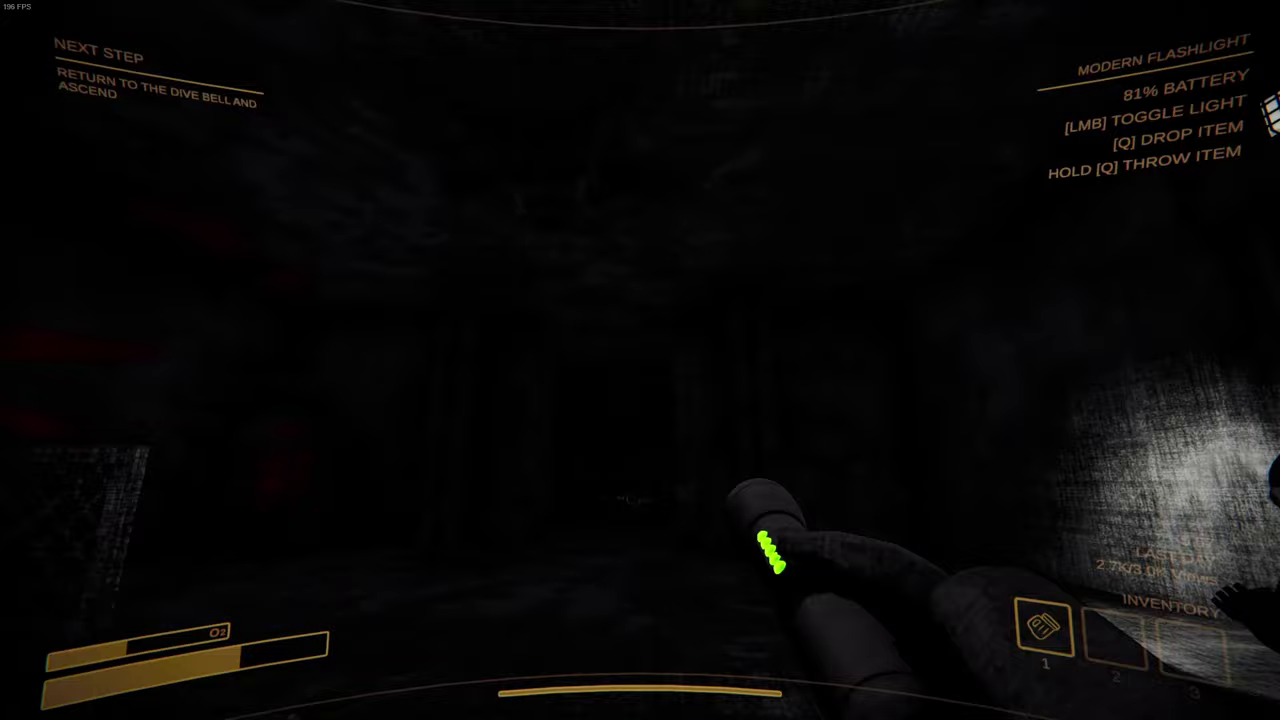
{"action": "left_click", "coordinate": [640, 360]}
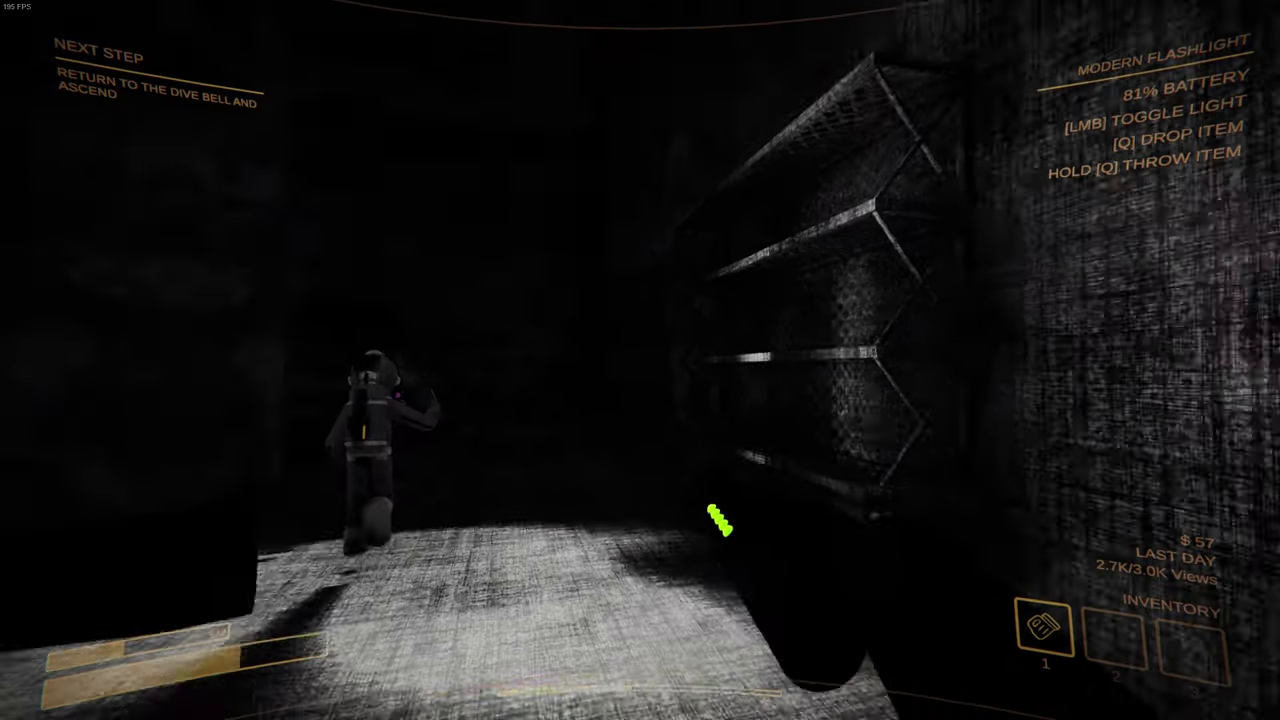
{"action": "left_click", "coordinate": [640, 360]}
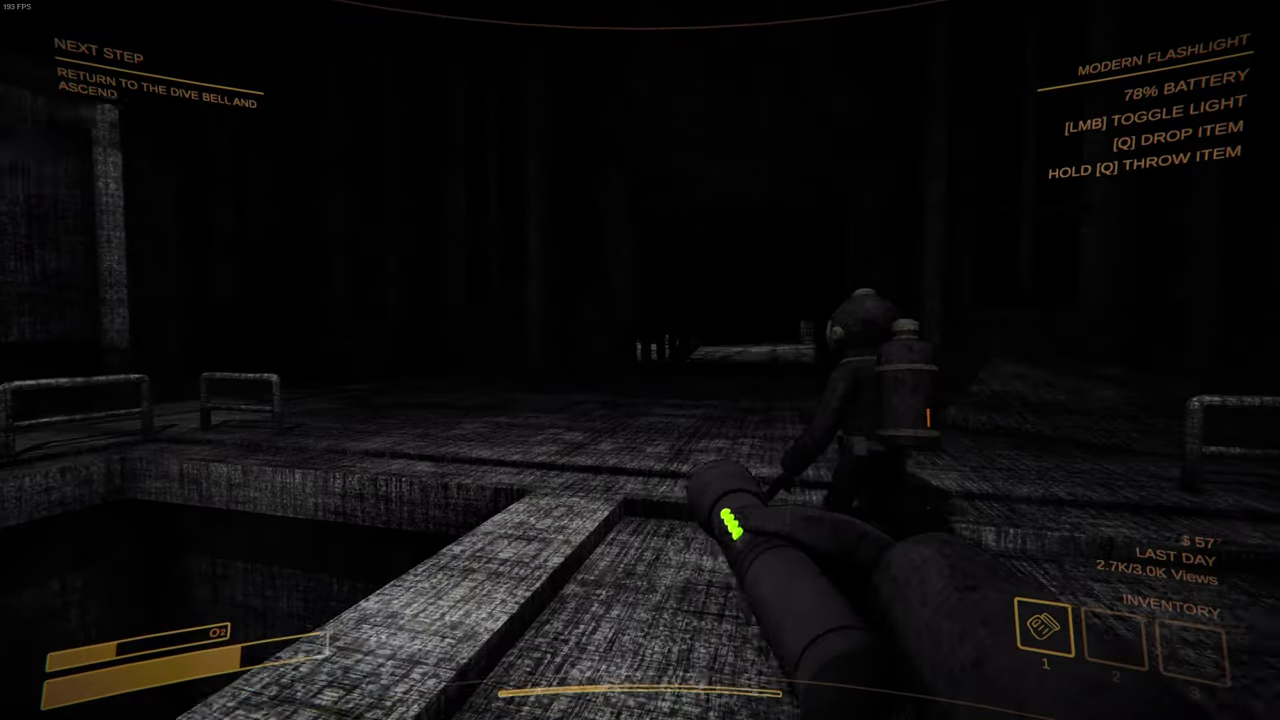
{"action": "left_click", "coordinate": [640, 360]}
{"action": "left_click", "coordinate": [640, 360]}
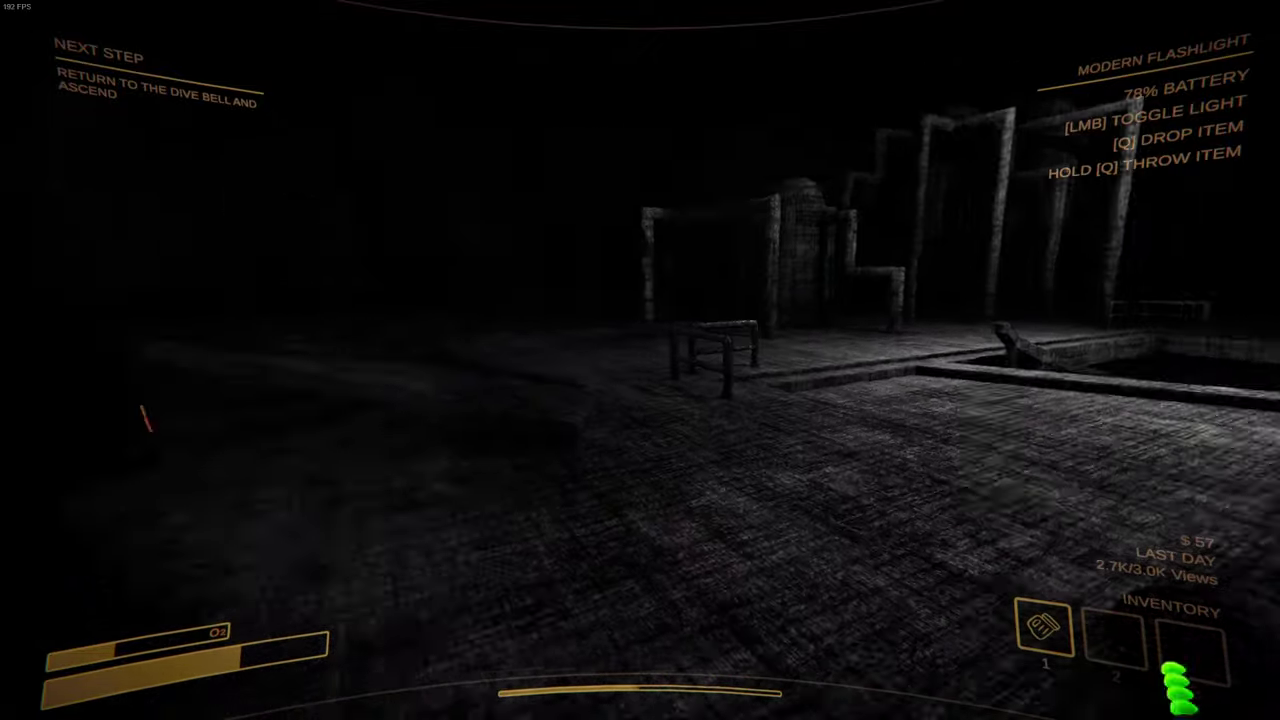
{"action": "left_click", "coordinate": [640, 360]}
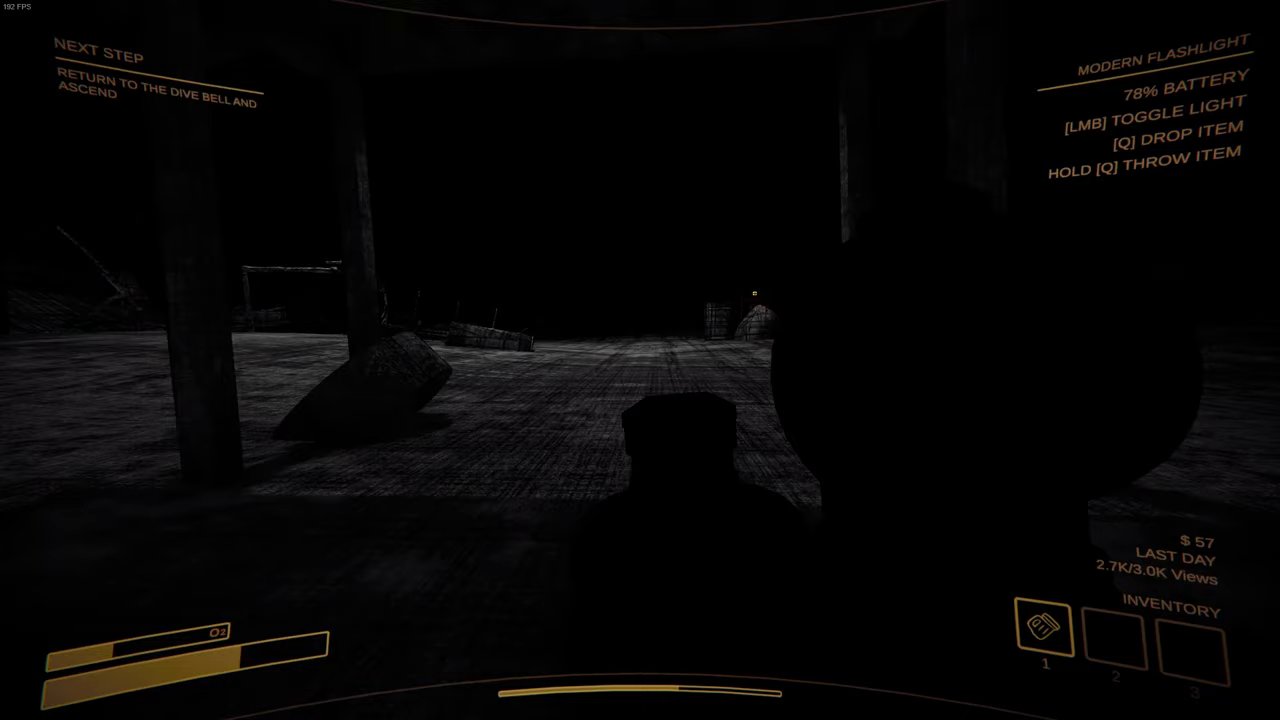
{"action": "left_click", "coordinate": [640, 360]}
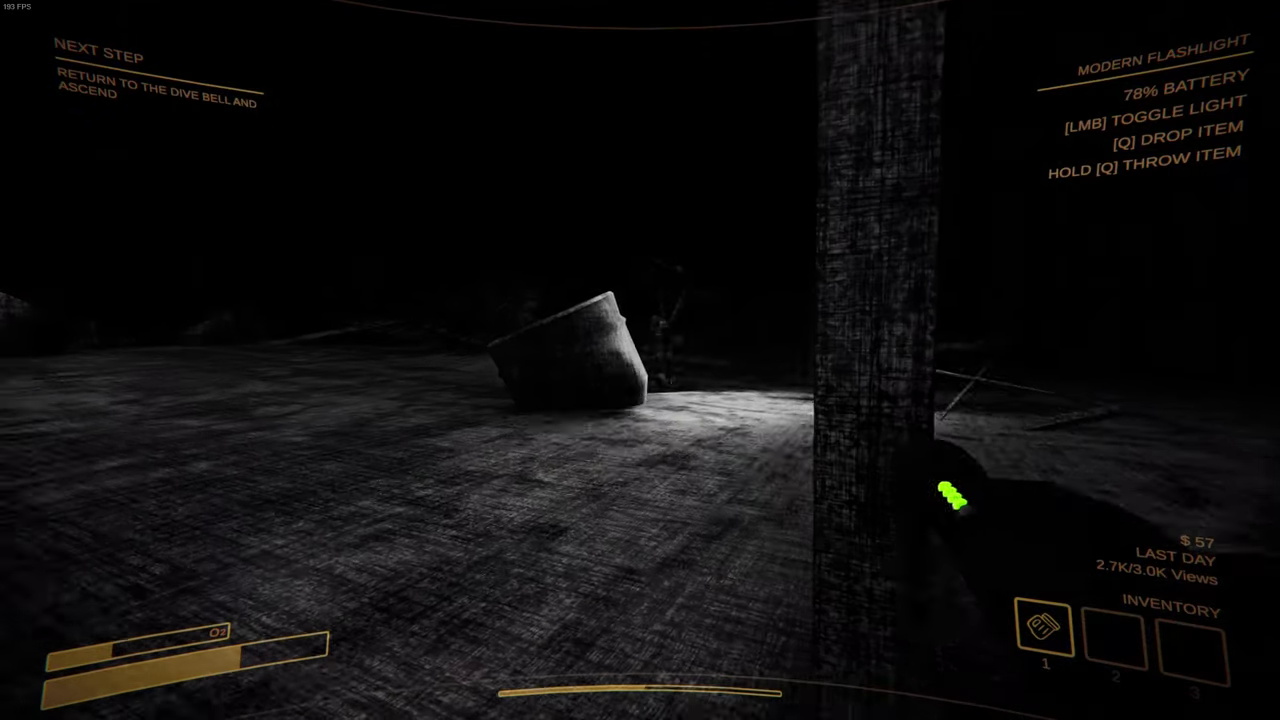
{"action": "left_click", "coordinate": [640, 360]}
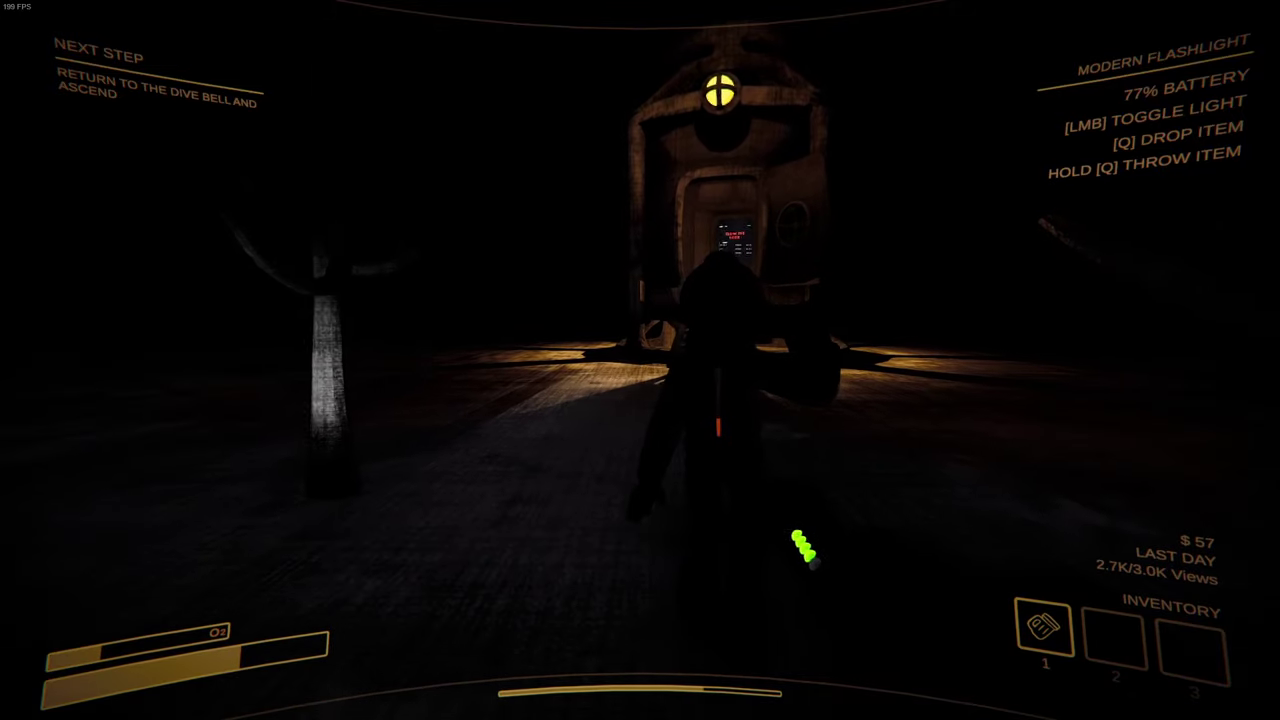
{"action": "key", "text": "w"}
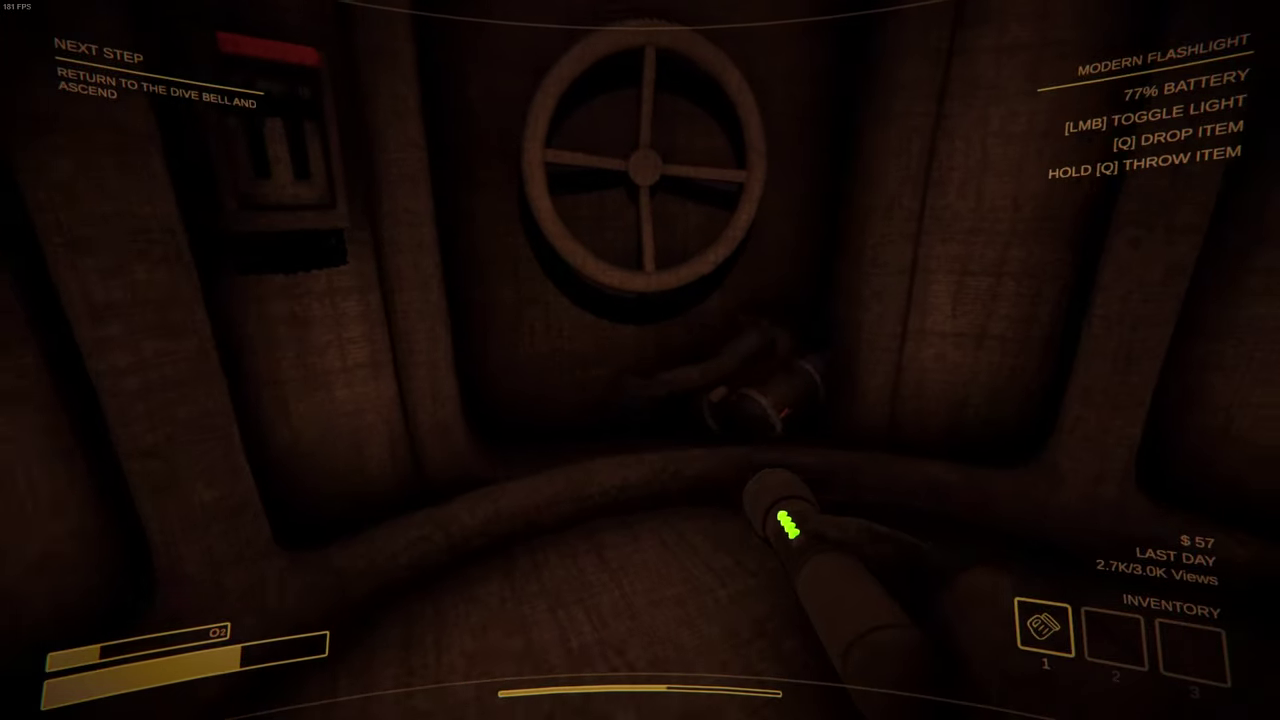
{"action": "key", "text": "w"}
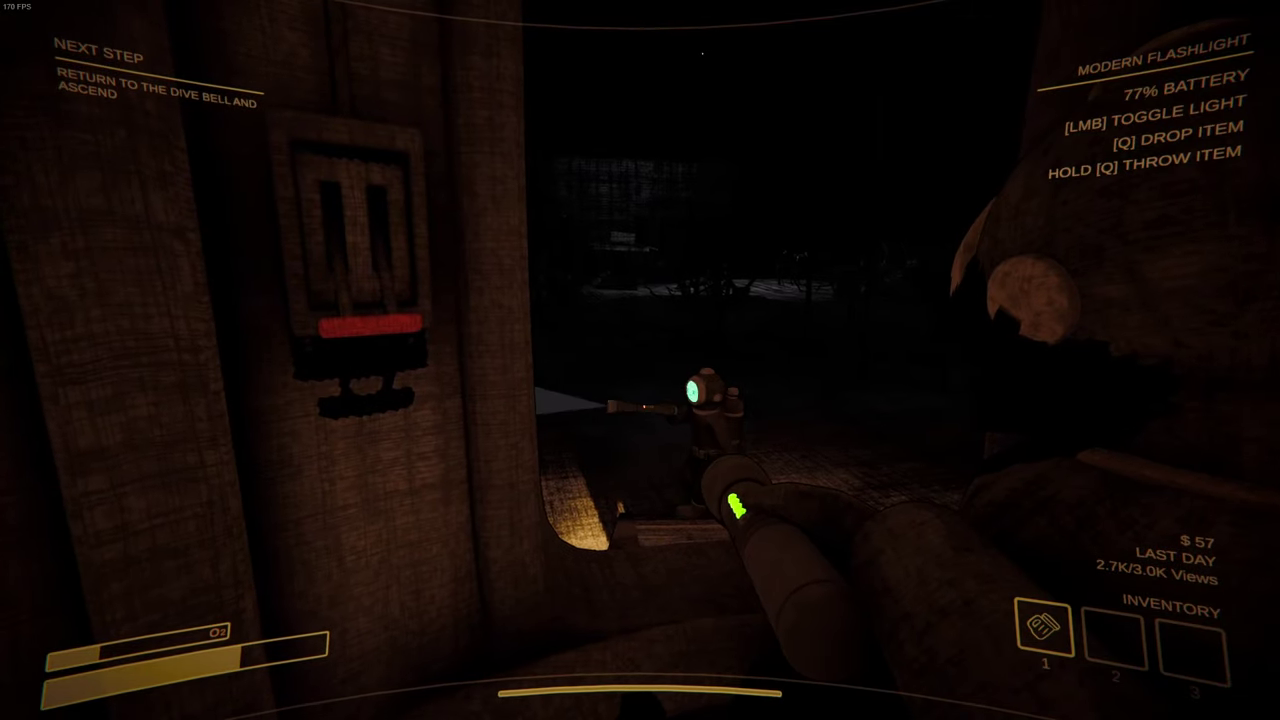
{"action": "key", "text": "e"}
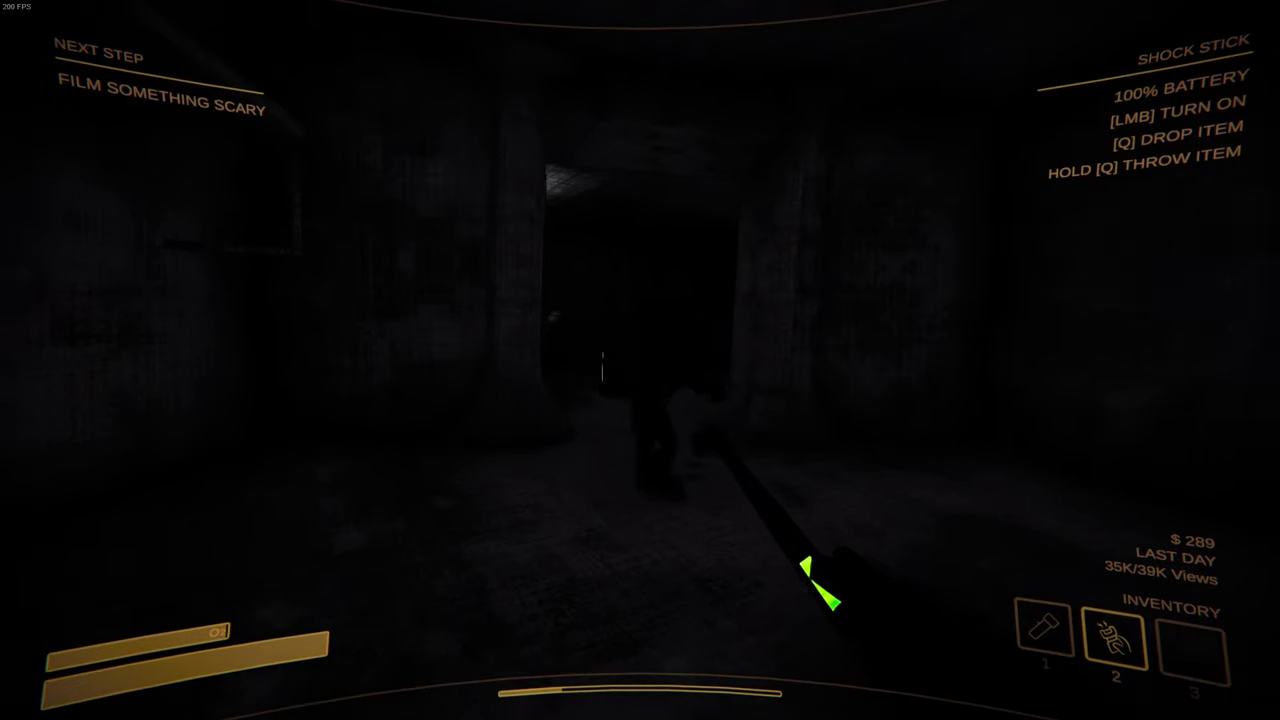
{"action": "left_click", "coordinate": [640, 360]}
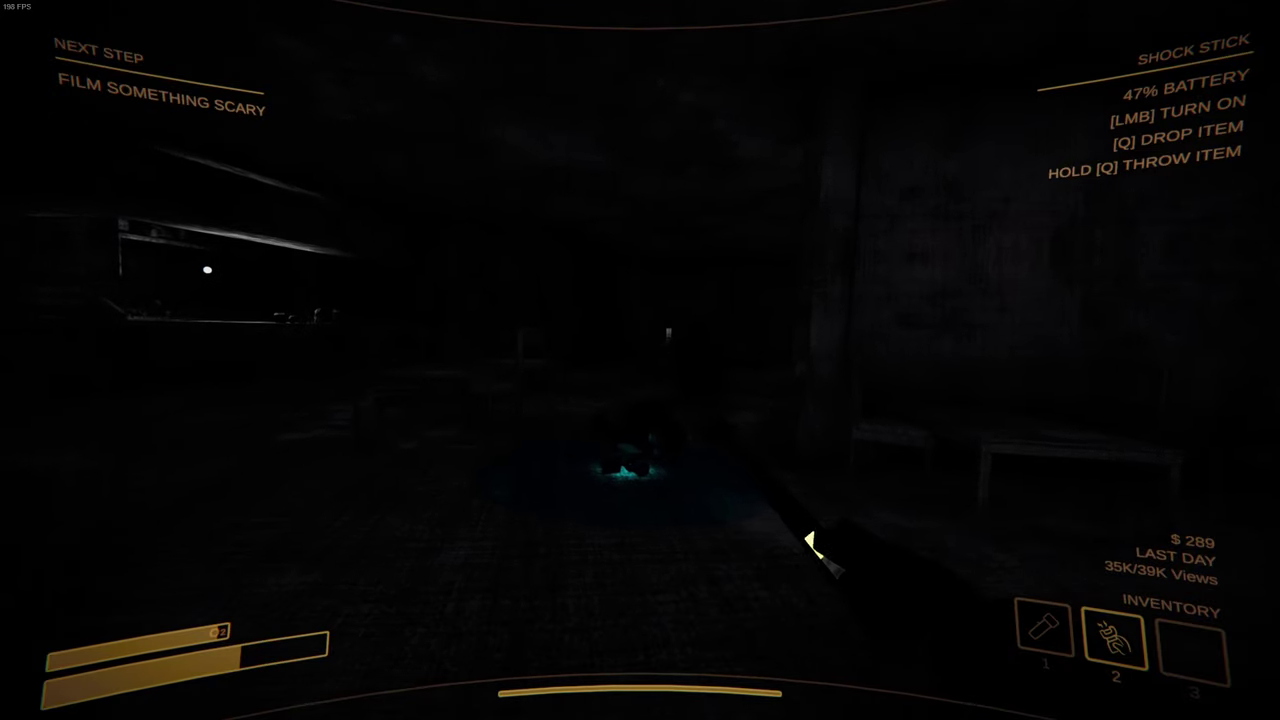
{"action": "key", "text": "e"}
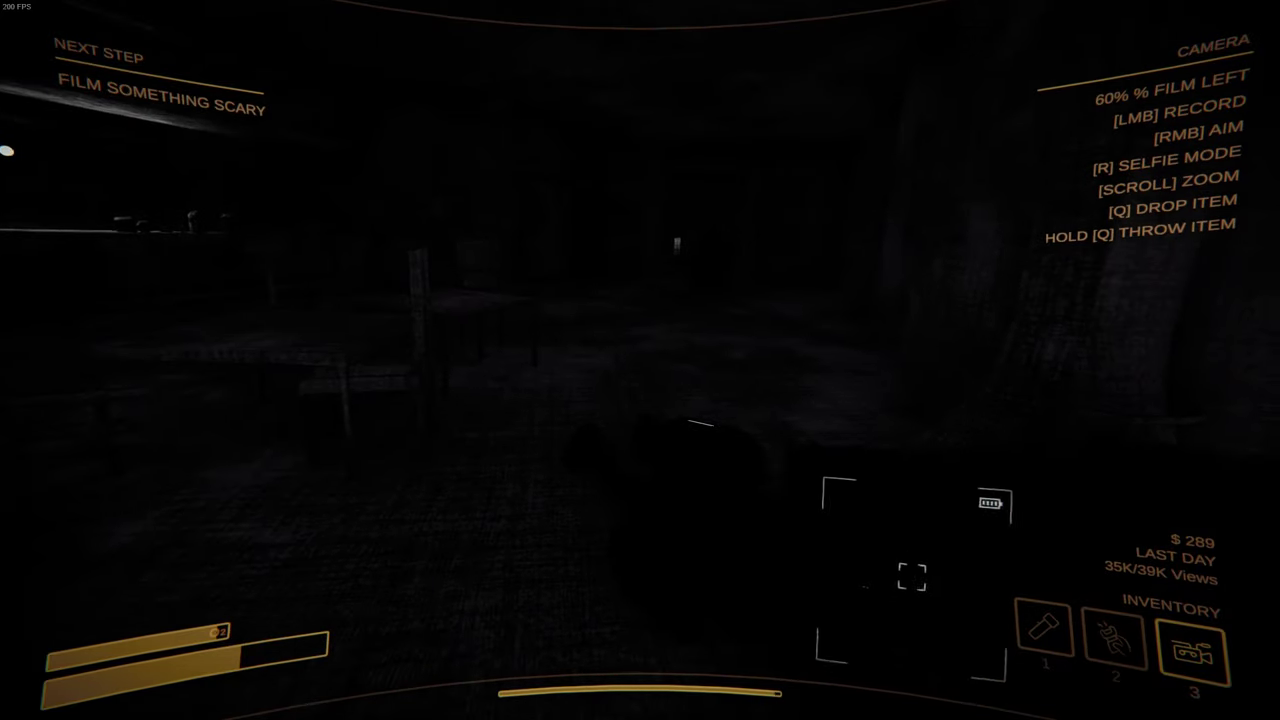
{"action": "left_click", "coordinate": [640, 360]}
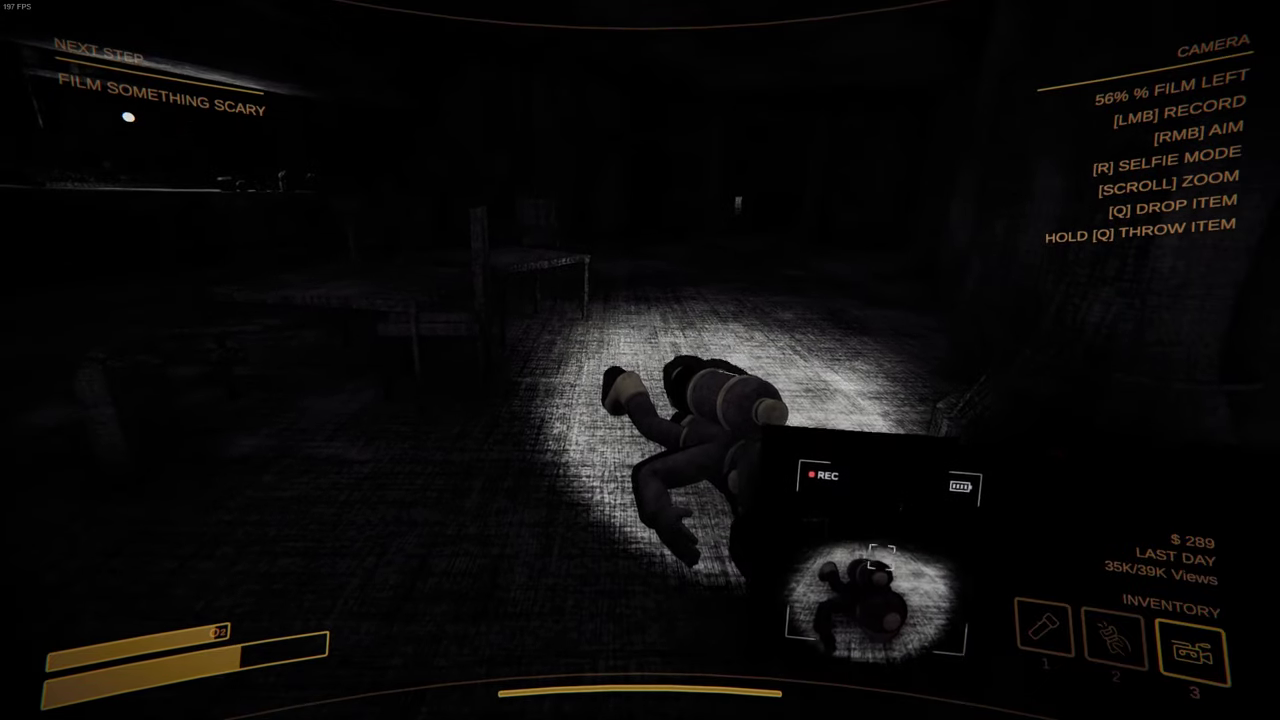
{"action": "left_click", "coordinate": [640, 360]}
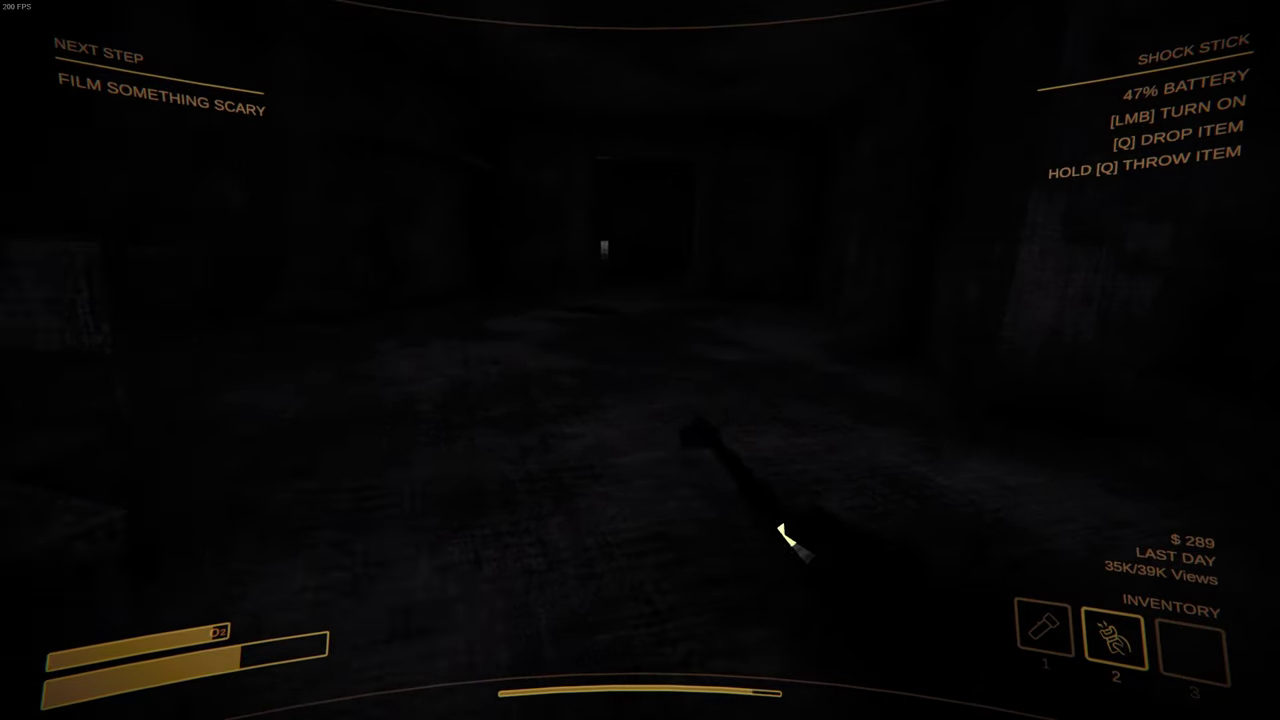
{"action": "key", "text": "w"}
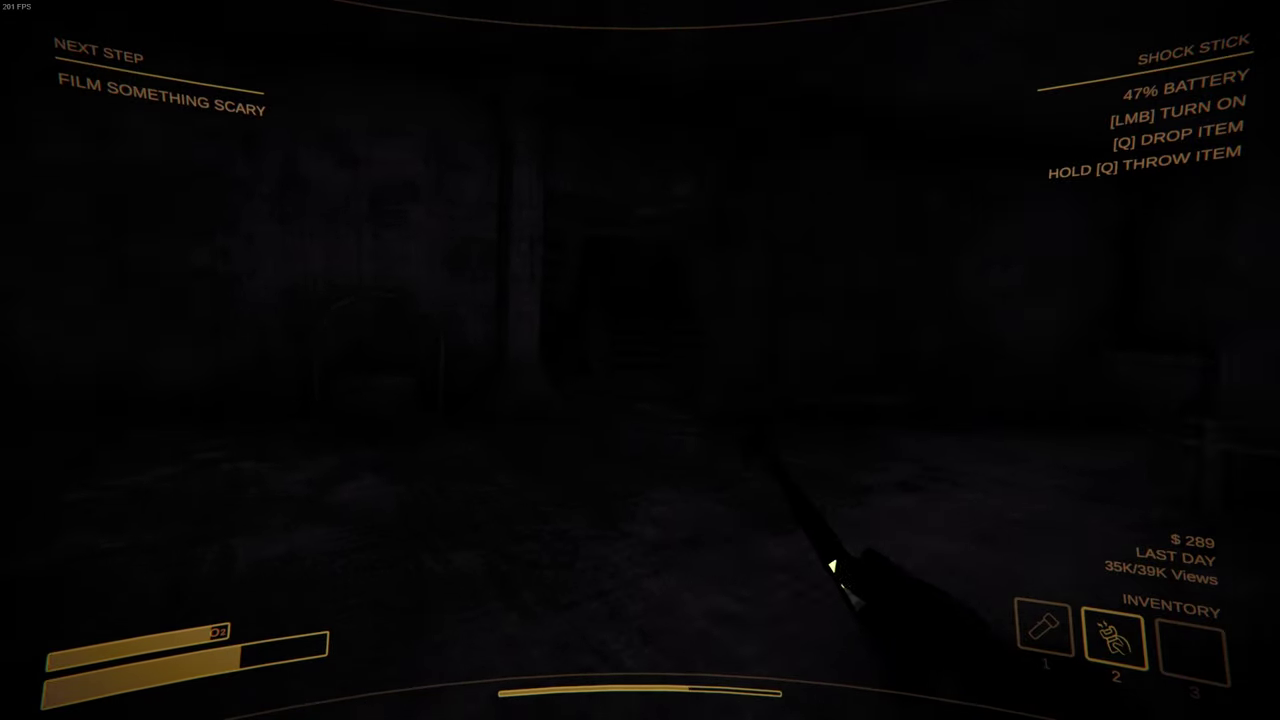
{"action": "left_click", "coordinate": [640, 360]}
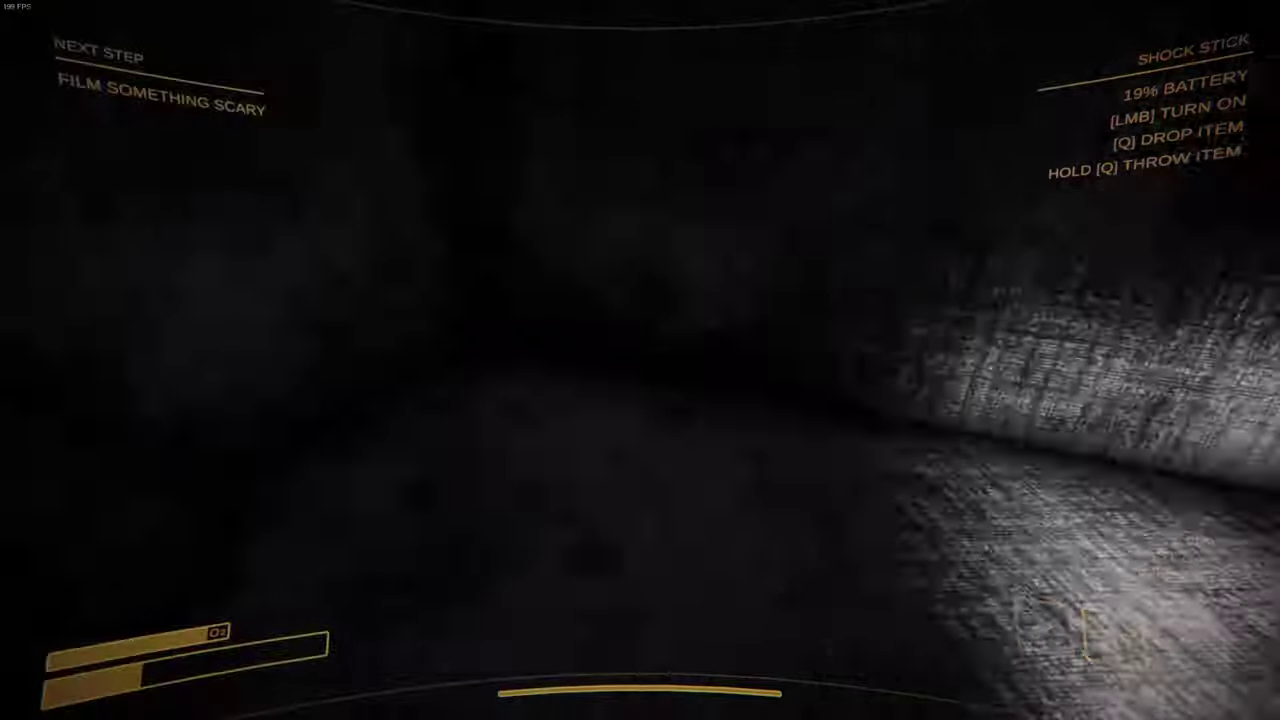
{"action": "left_click", "coordinate": [640, 360]}
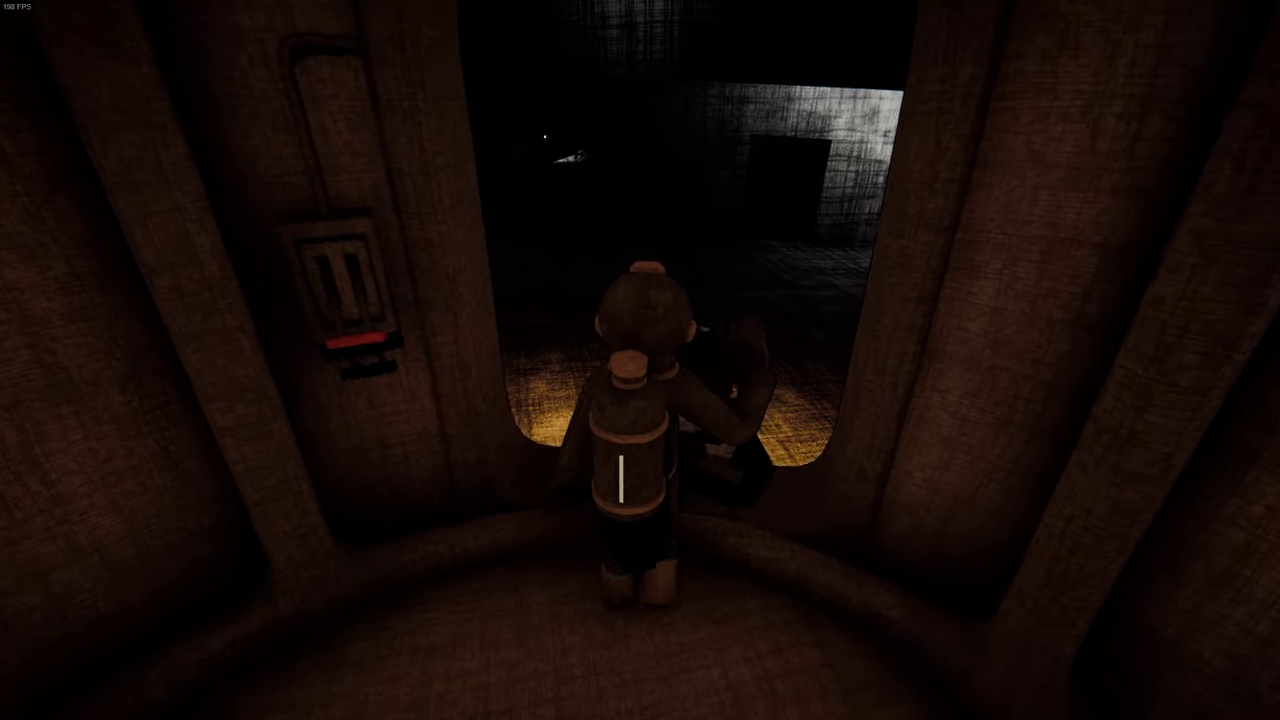
{"action": "key", "text": "w"}
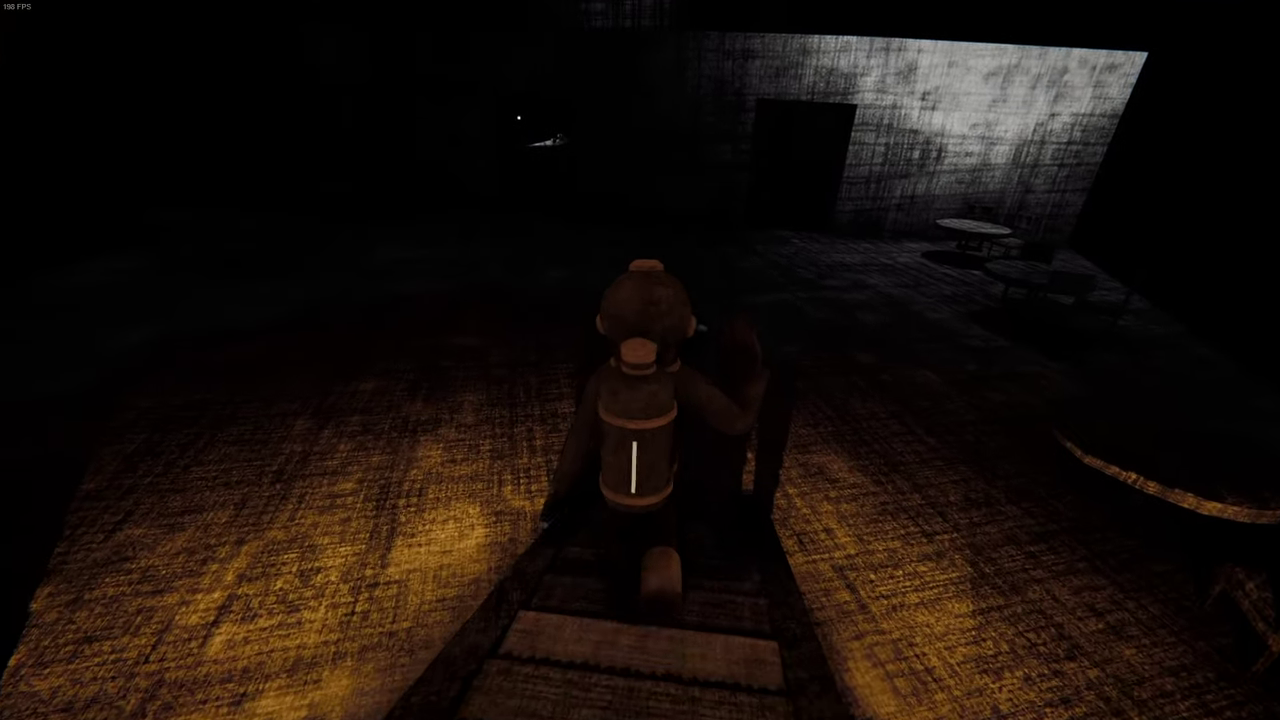